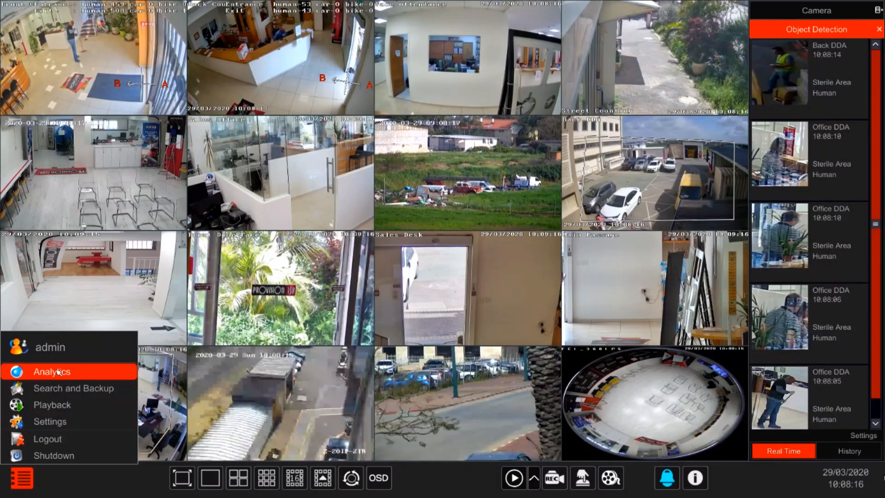
Search today's human detections across all cameras in Analytics and play the Office DDA clip from 10:06:35.
{"action": "left_click", "coordinate": [52, 371]}
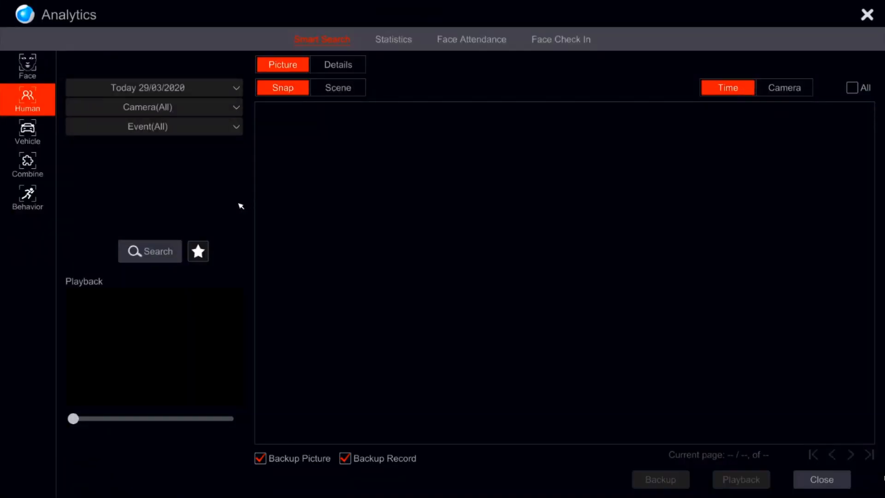
{"action": "left_click", "coordinate": [170, 251]}
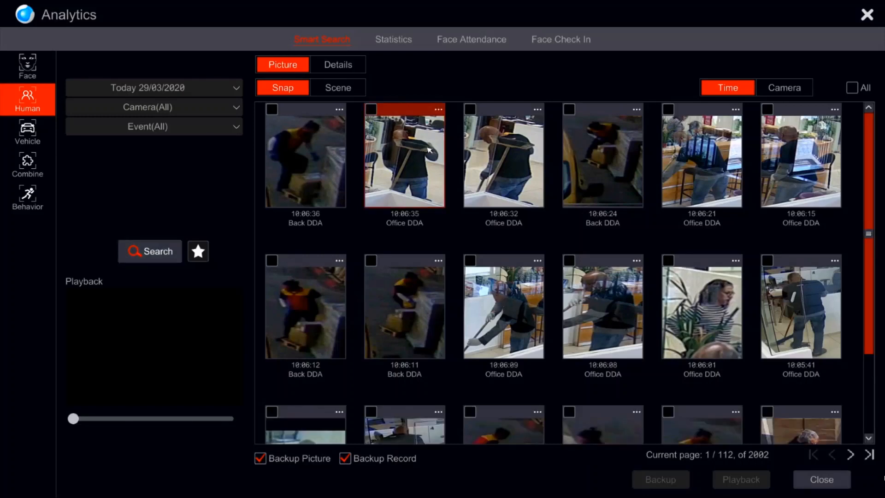
{"action": "left_click", "coordinate": [428, 150]}
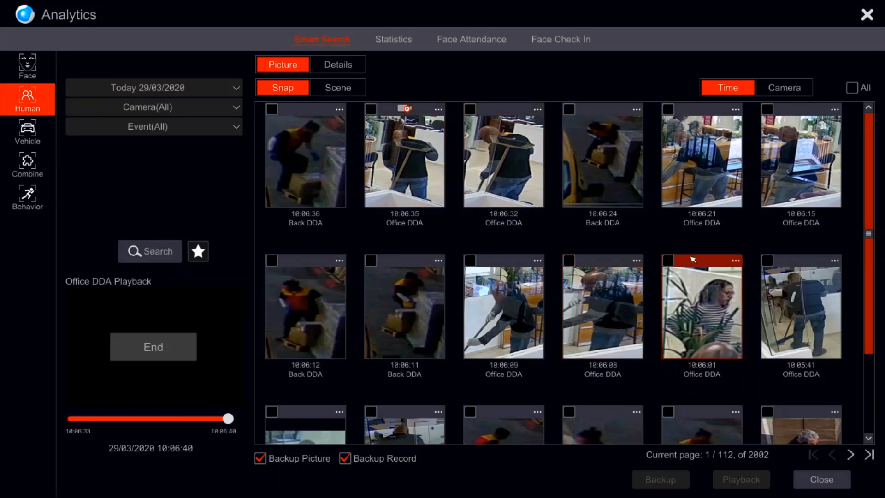
Mark the Office DDA snapshots from 10:06:01, 10:06:08 and 10:06:09 to review their backup and encryption options, and play the 10:06:01 clip.
{"action": "left_click", "coordinate": [668, 261]}
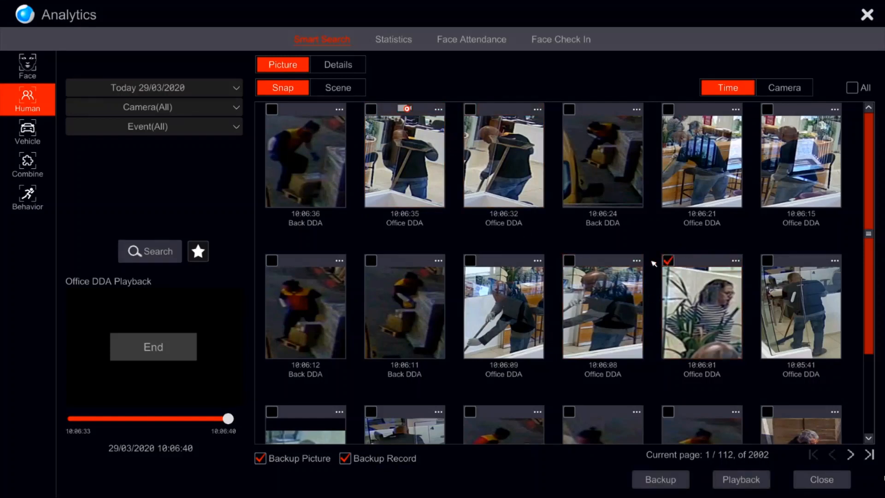
{"action": "left_click", "coordinate": [568, 261]}
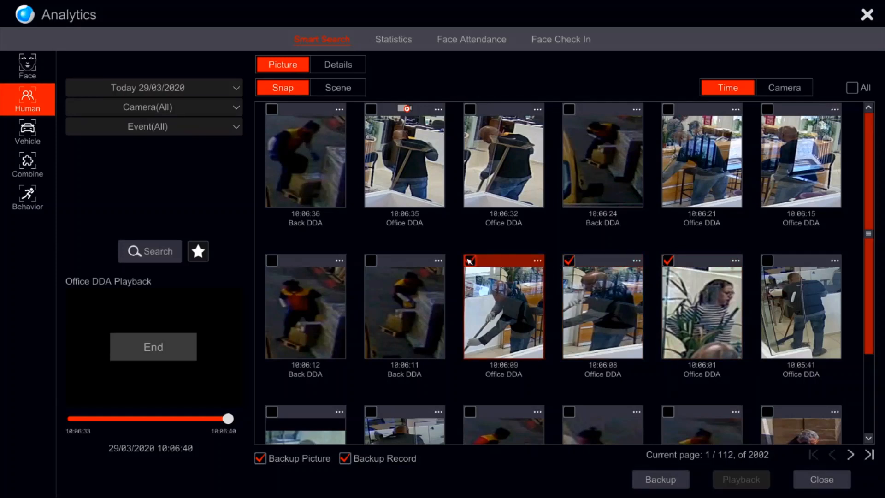
{"action": "left_click", "coordinate": [657, 482]}
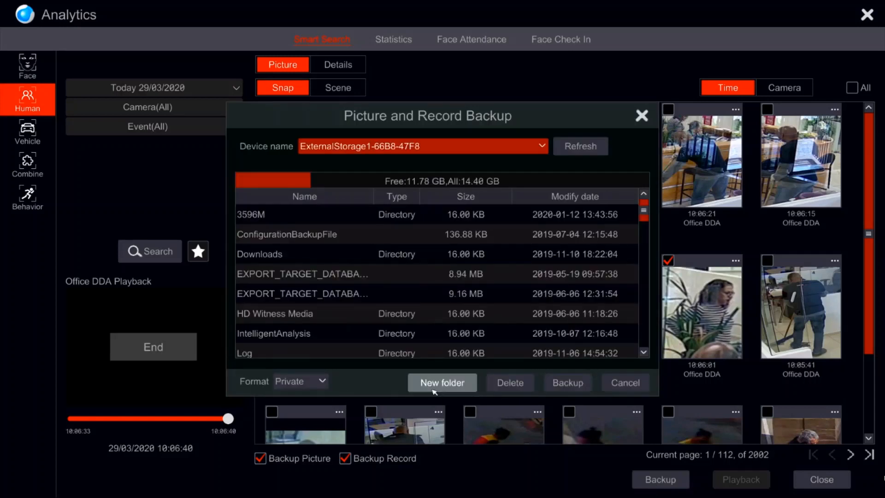
{"action": "left_click", "coordinate": [551, 382]}
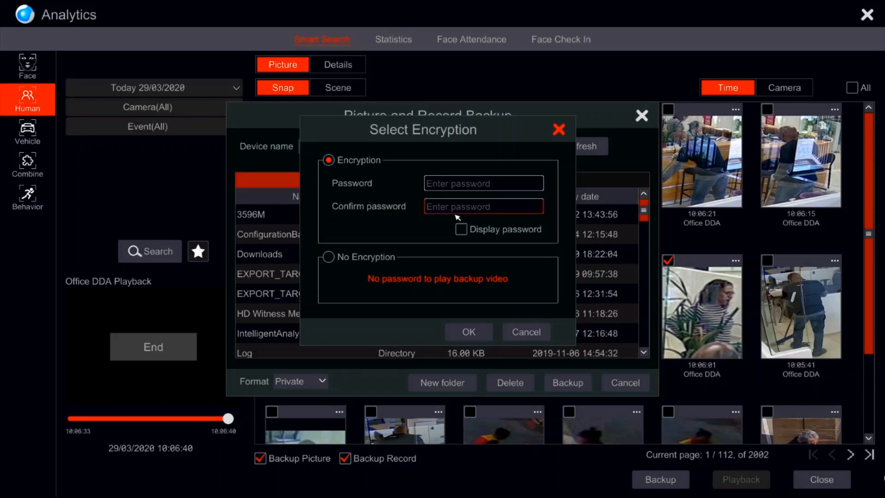
{"action": "left_click", "coordinate": [525, 331]}
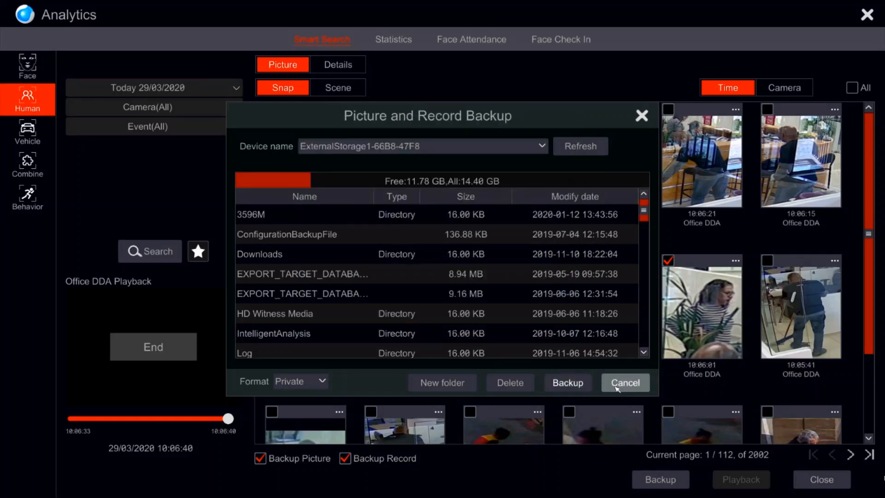
{"action": "left_click", "coordinate": [620, 385]}
{"action": "left_click", "coordinate": [674, 328]}
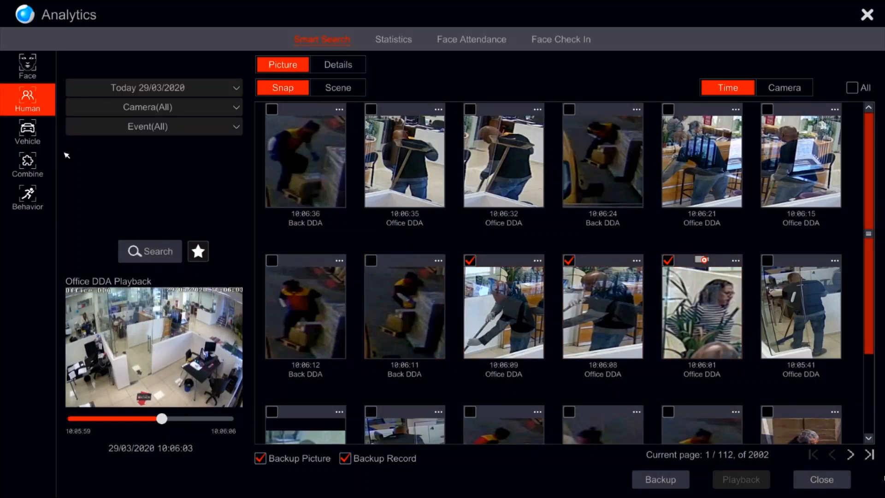
Search today's vehicle detections across all cameras and play the Back DDA clips from 10:04:11 and, in scene view, 10:04:16.
{"action": "left_click", "coordinate": [33, 135]}
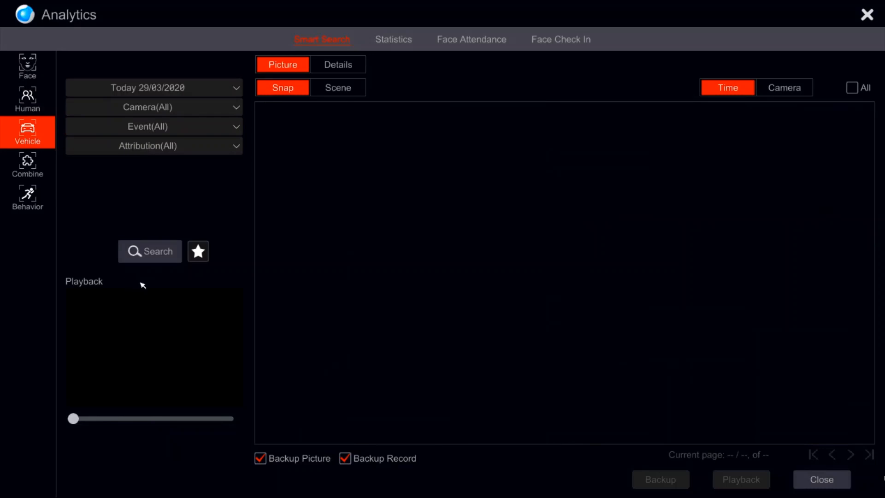
{"action": "left_click", "coordinate": [150, 251]}
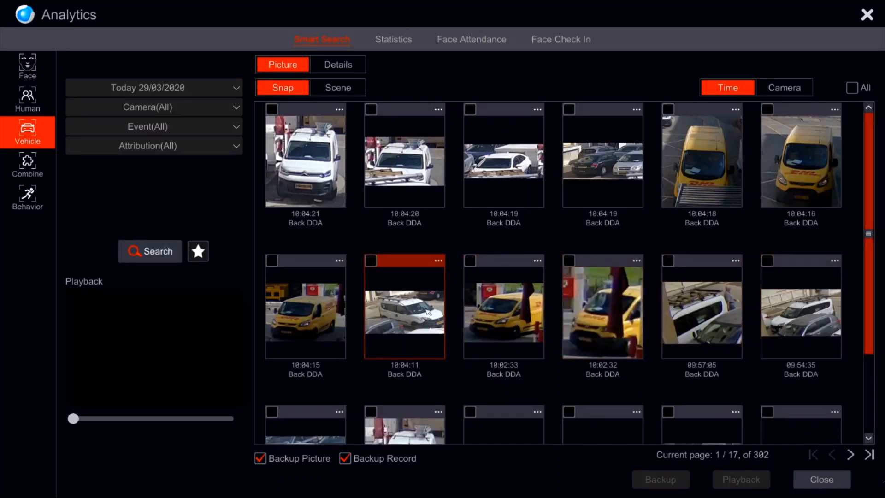
{"action": "left_click", "coordinate": [428, 312]}
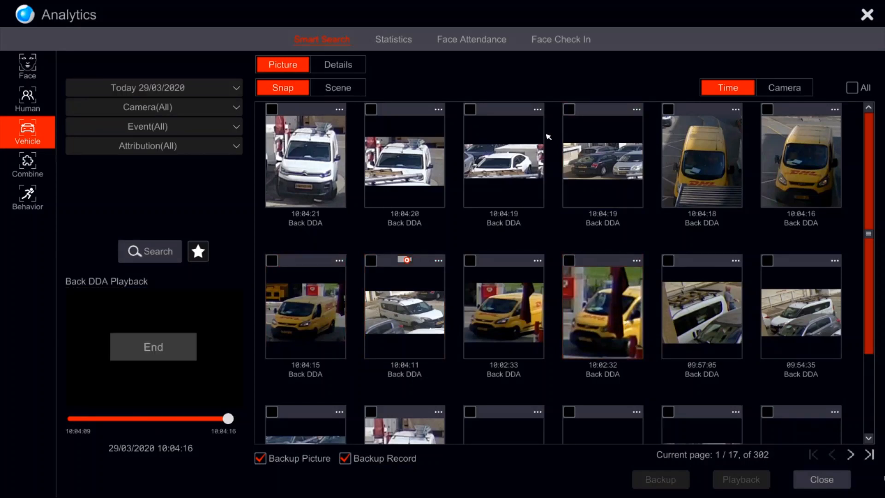
{"action": "left_click", "coordinate": [340, 87]}
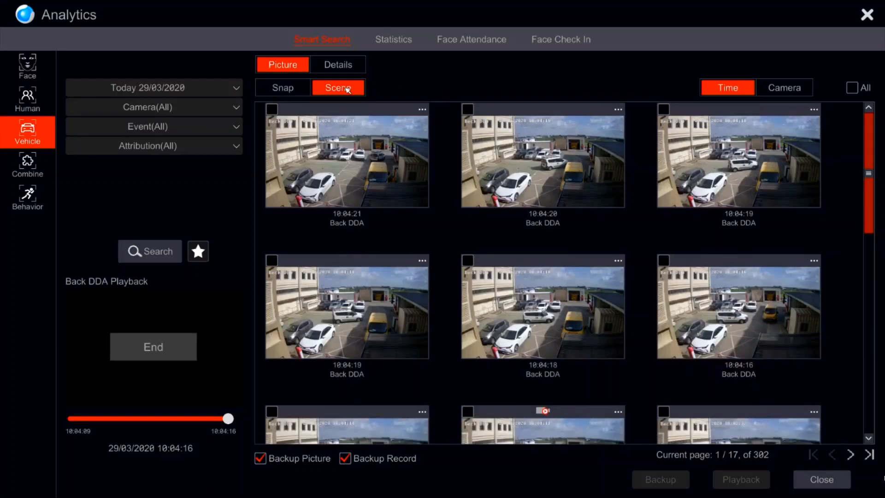
{"action": "left_click", "coordinate": [787, 354]}
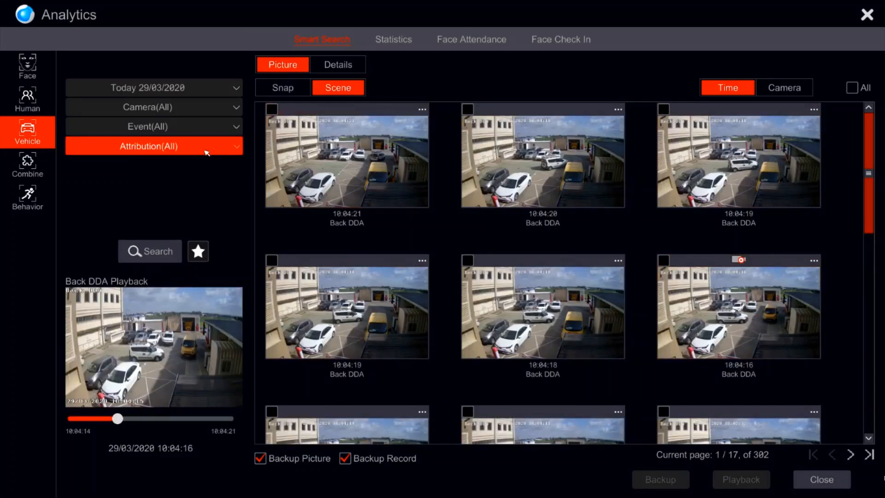
View the vehicle types offered by the attribution filter of the vehicle search.
{"action": "left_click", "coordinate": [205, 149]}
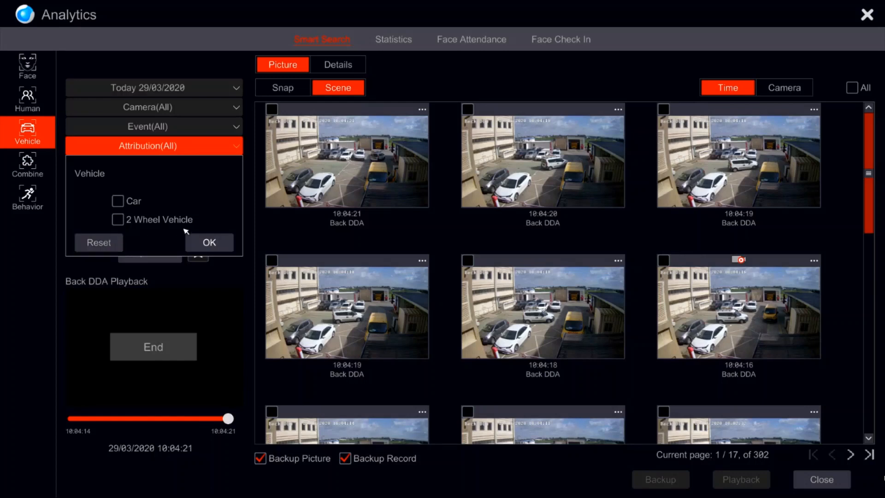
{"action": "left_click", "coordinate": [178, 153]}
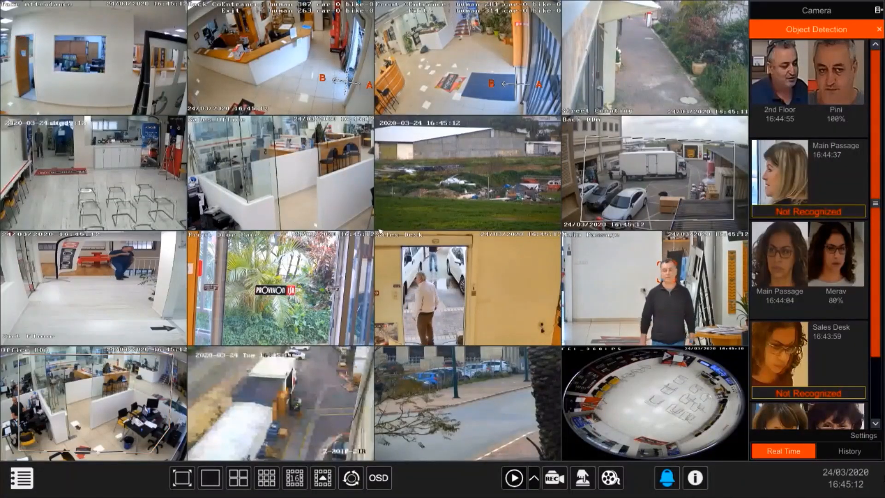
Open the Analytics event settings and view the face recognition triggers.
{"action": "left_click", "coordinate": [20, 477]}
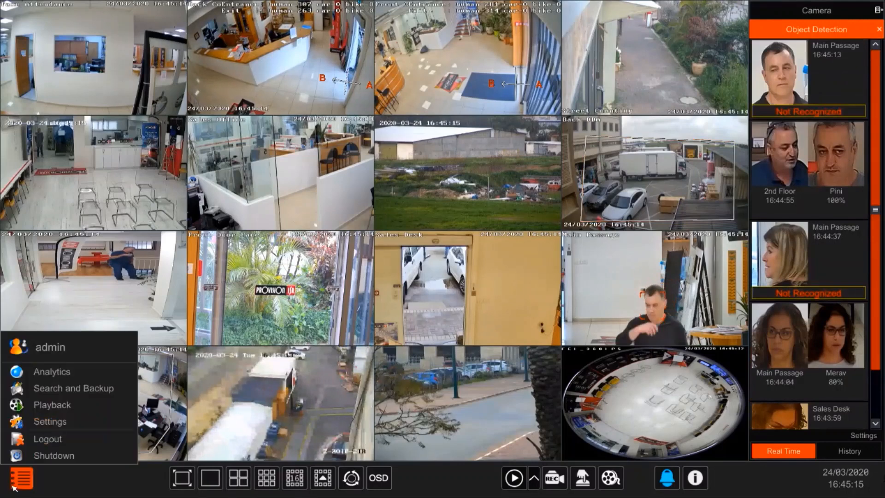
{"action": "left_click", "coordinate": [48, 421]}
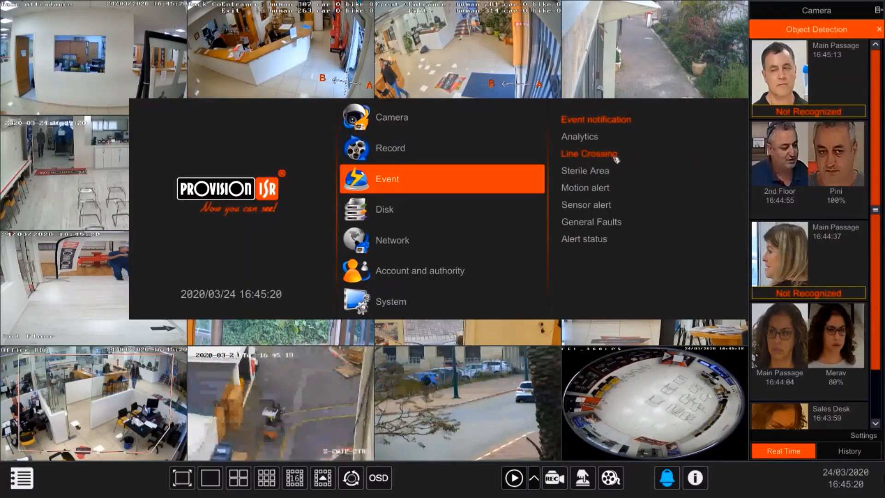
{"action": "left_click", "coordinate": [596, 138]}
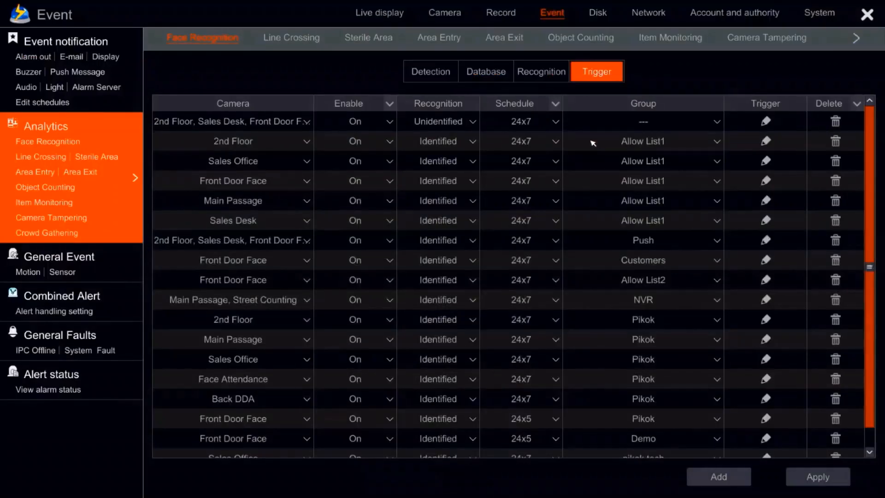
{"action": "left_click", "coordinate": [592, 143]}
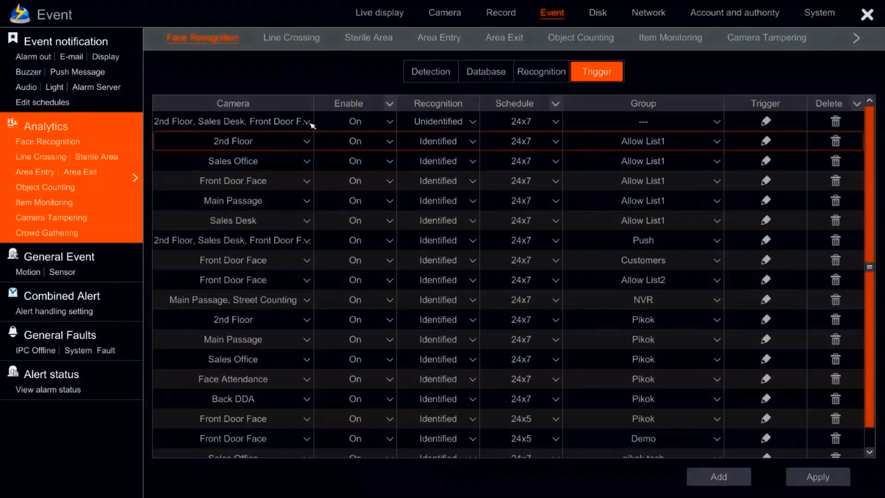
Review the line crossing, sterile area, object counting, area entry and area exit settings, and return to the live view.
{"action": "left_click", "coordinate": [299, 41]}
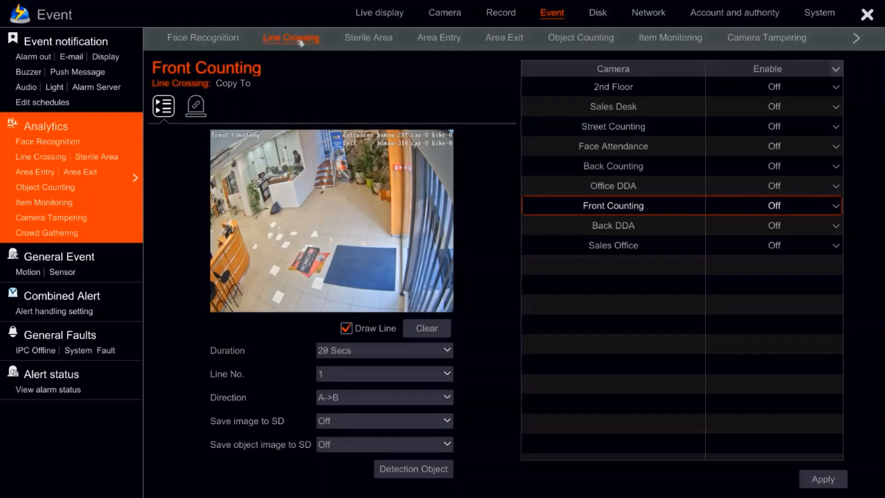
{"action": "left_click", "coordinate": [355, 43]}
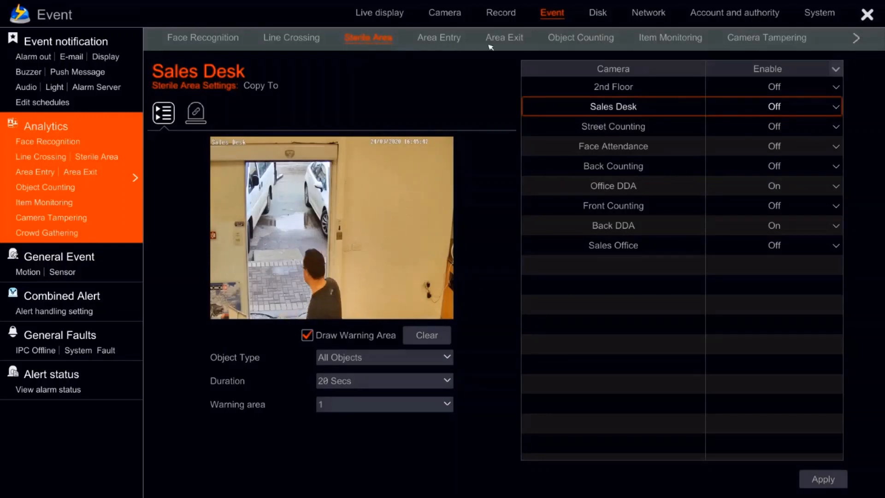
{"action": "left_click", "coordinate": [560, 40]}
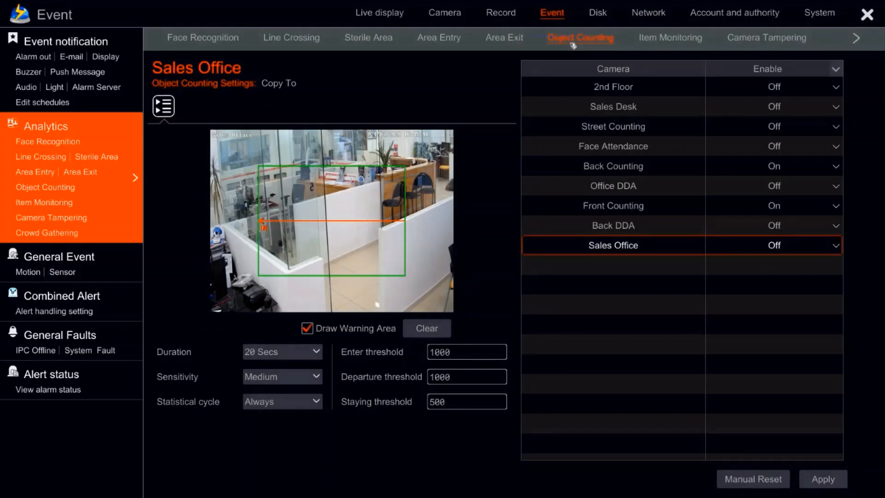
{"action": "left_click", "coordinate": [433, 43]}
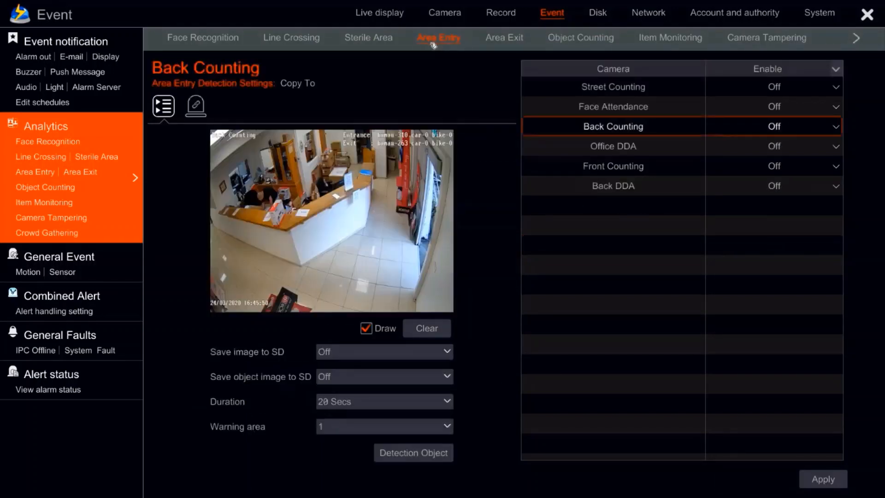
{"action": "left_click", "coordinate": [504, 45]}
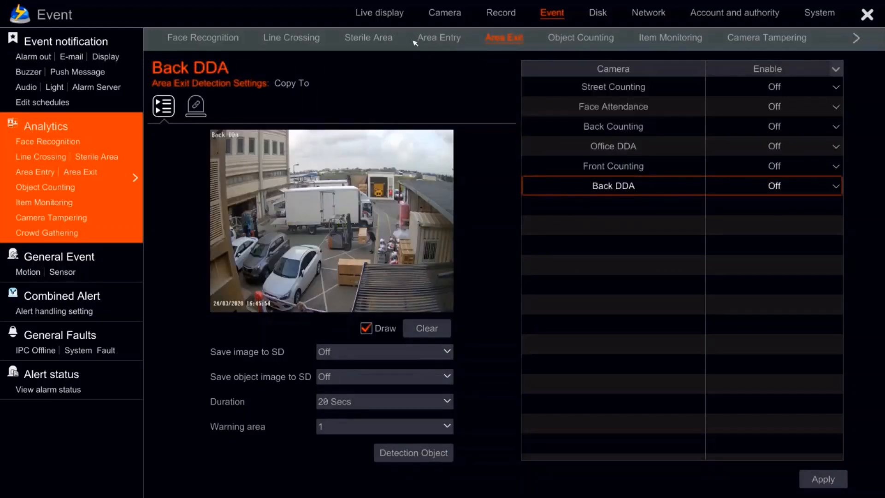
{"action": "left_click", "coordinate": [428, 42]}
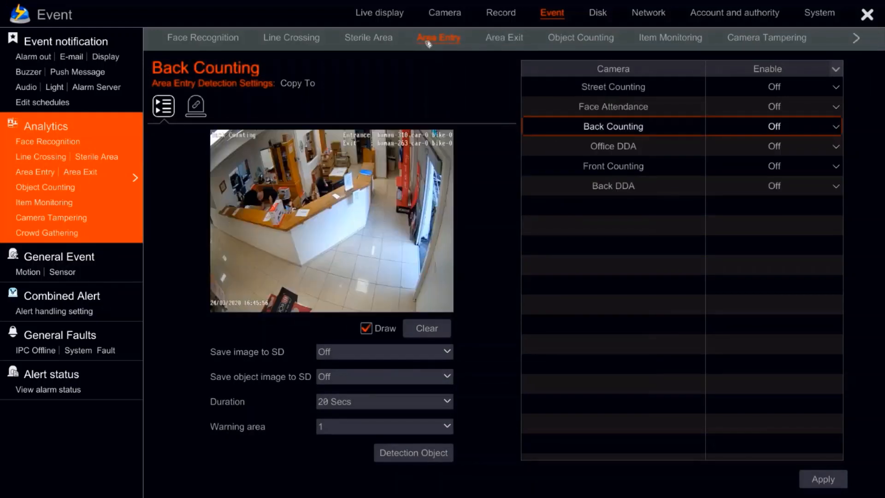
{"action": "left_click", "coordinate": [507, 42]}
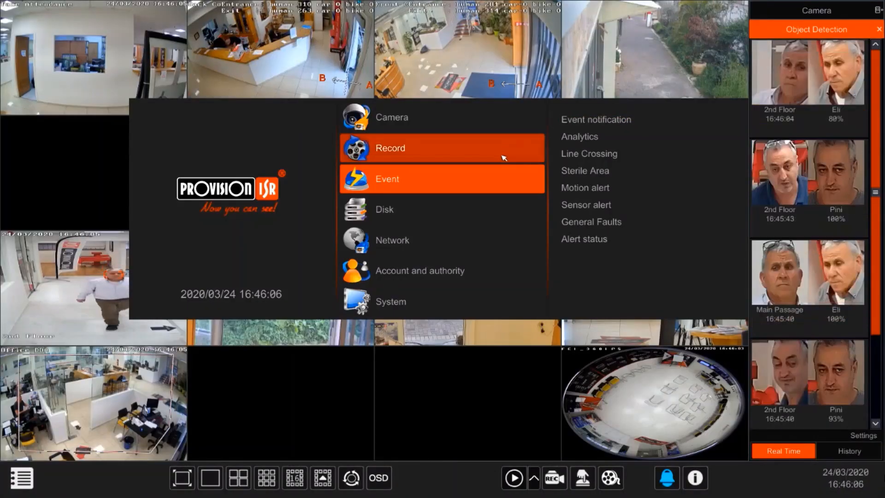
{"action": "right_click", "coordinate": [504, 158]}
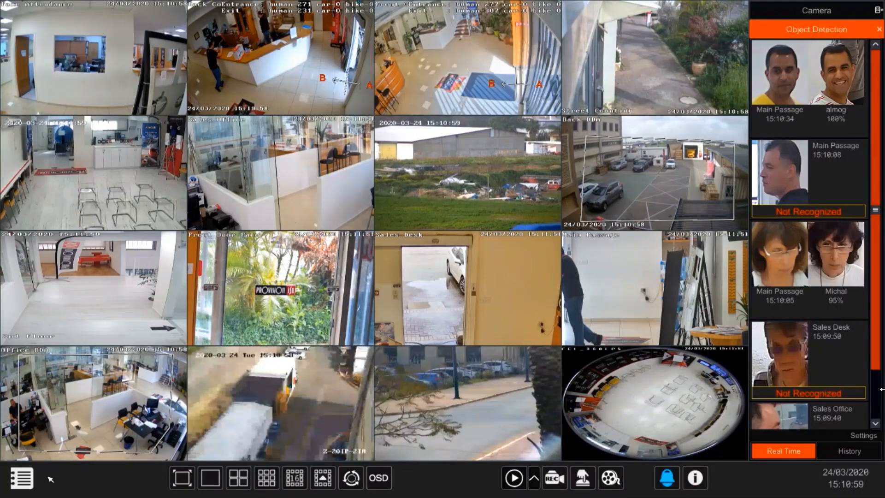
Enable line crossing detection for the Front Counting camera and draw a vertical crossing line over the blue doormat by the entrance.
{"action": "left_click", "coordinate": [22, 477]}
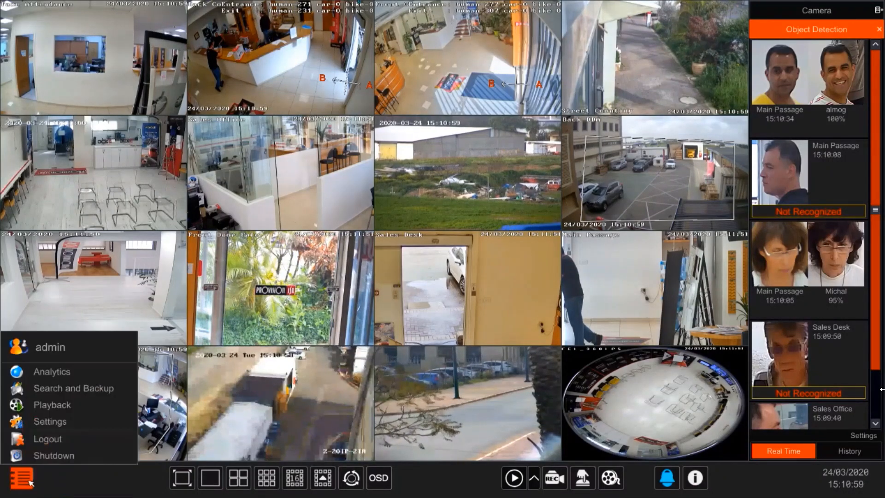
{"action": "left_click", "coordinate": [51, 421]}
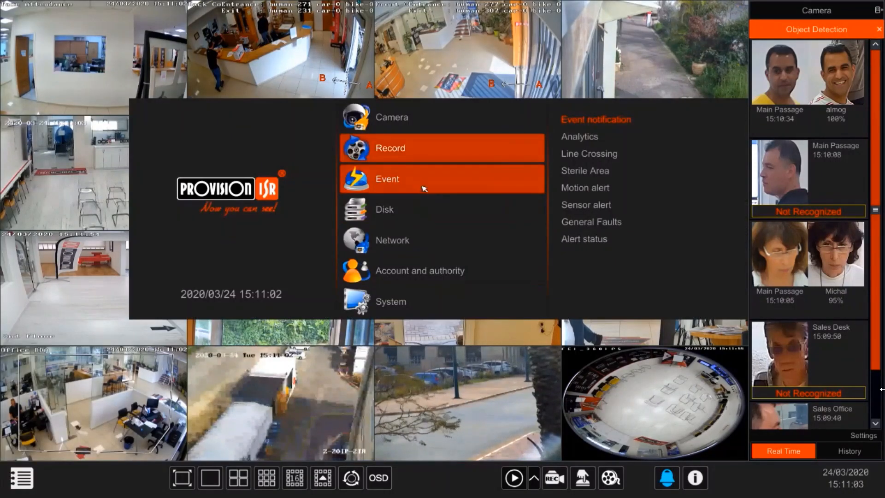
{"action": "left_click", "coordinate": [593, 156]}
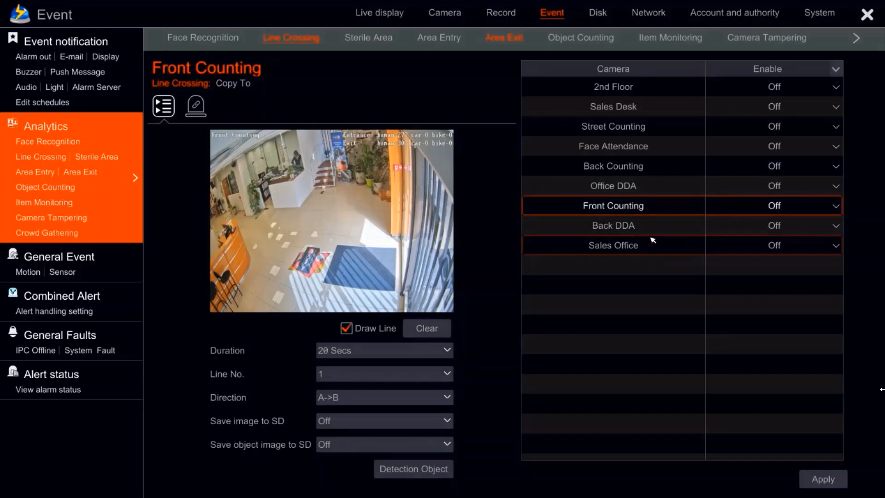
{"action": "left_click", "coordinate": [757, 208]}
{"action": "left_click", "coordinate": [758, 223]}
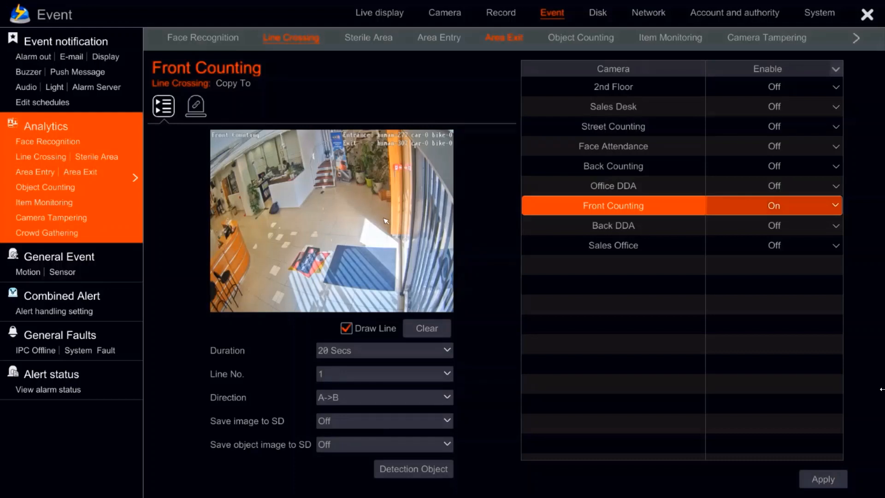
{"action": "left_click_drag", "start_coordinate": [378, 208], "coordinate": [378, 284]}
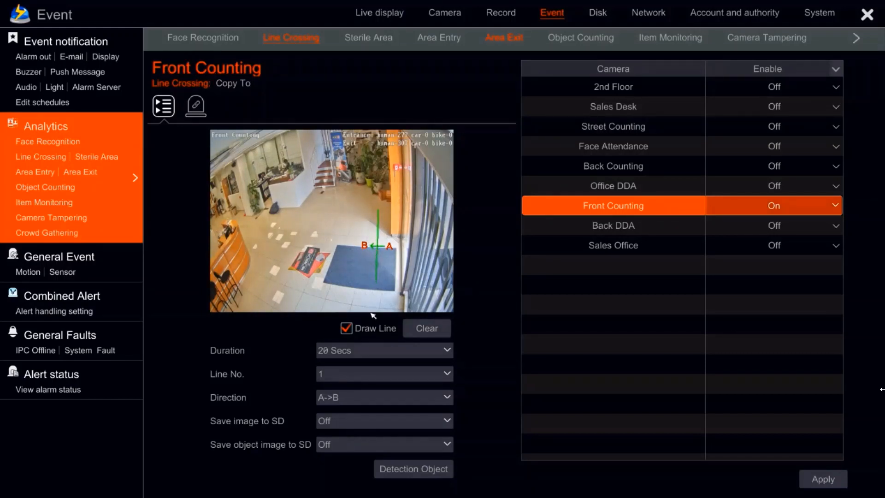
Toggle the Car and Human detection objects for the Front Counting line crossing rule and accept the selection.
{"action": "left_click", "coordinate": [407, 471]}
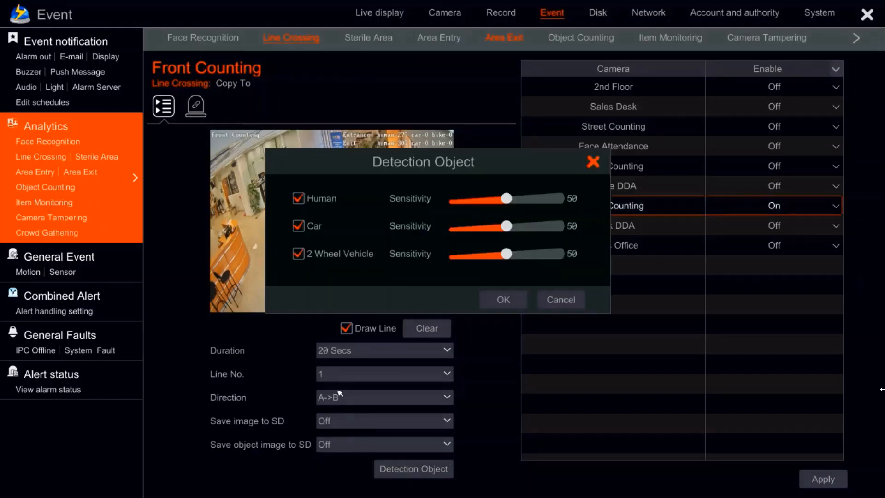
{"action": "left_click", "coordinate": [298, 225]}
{"action": "left_click", "coordinate": [298, 198]}
{"action": "left_click", "coordinate": [503, 298]}
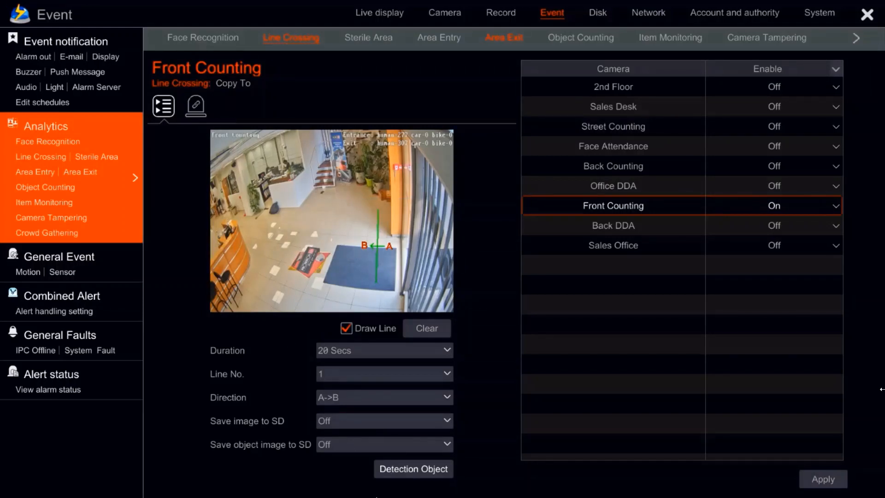
Review the detection objects of the Front Counting line crossing rule and view its trigger settings down to the Roof PTZ preset.
{"action": "left_click", "coordinate": [387, 476]}
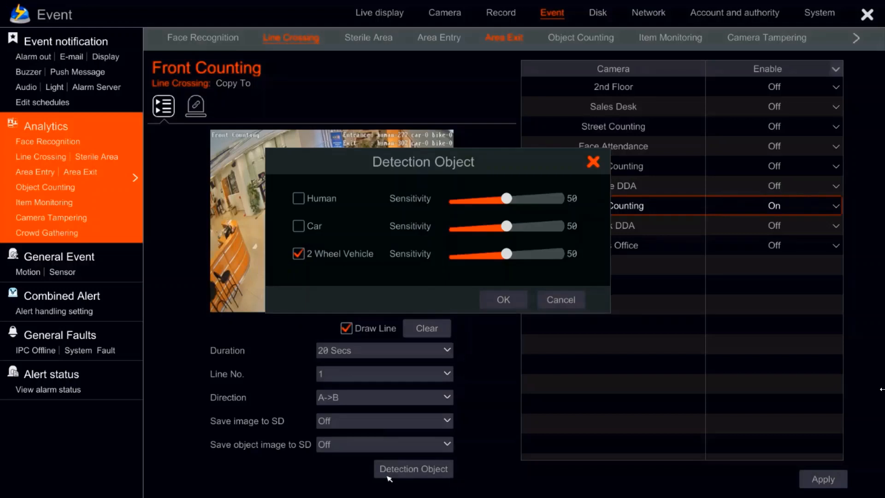
{"action": "right_click", "coordinate": [418, 338]}
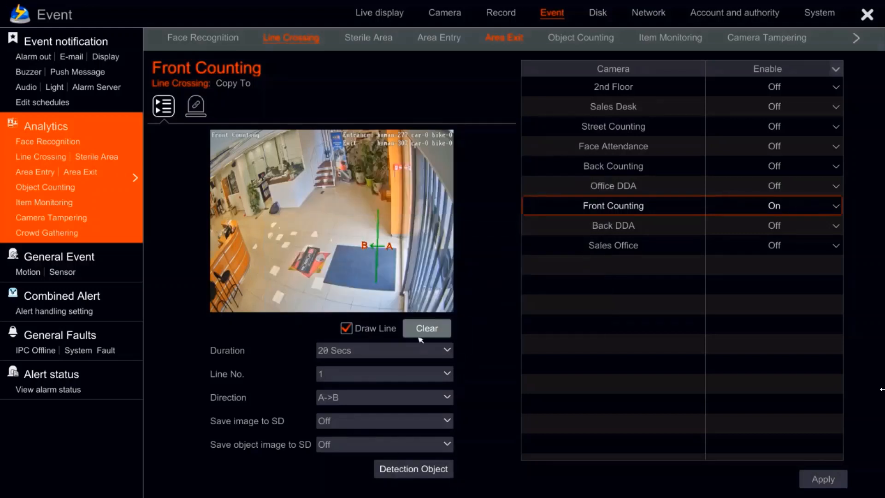
{"action": "left_click", "coordinate": [204, 109]}
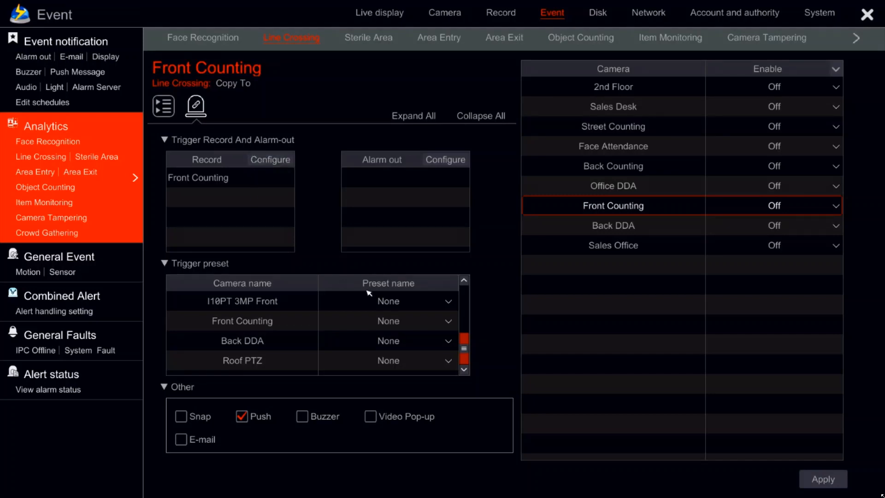
{"action": "left_click", "coordinate": [392, 359]}
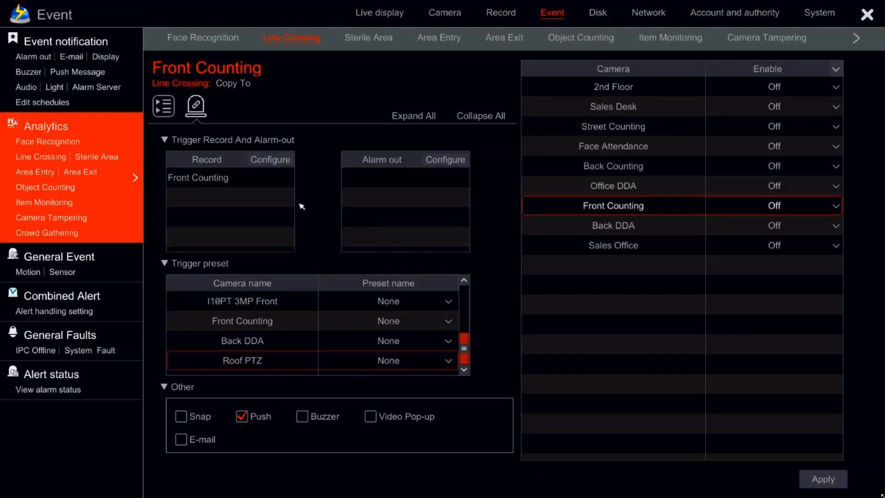
Select FEI_360IP5, Front Door Face, Main Passage and Street Counting as candidates for triggered recording, and cancel the selection.
{"action": "left_click", "coordinate": [271, 160]}
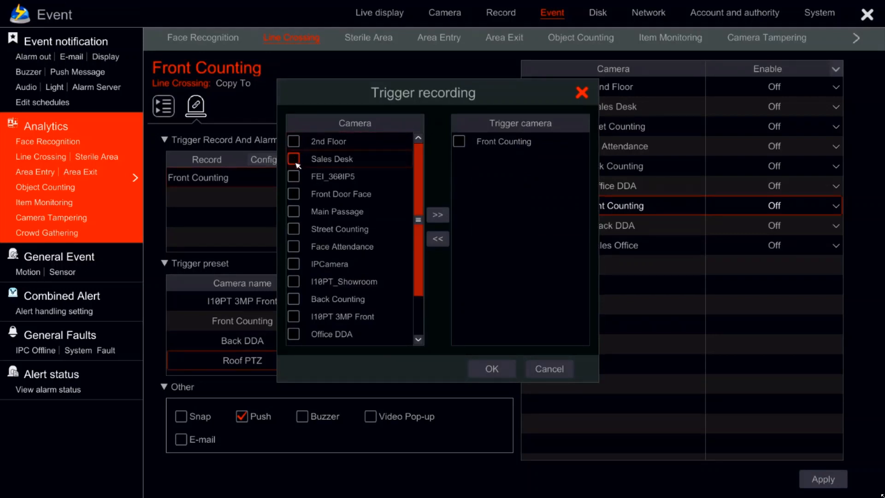
{"action": "left_click", "coordinate": [296, 176]}
{"action": "left_click", "coordinate": [296, 196]}
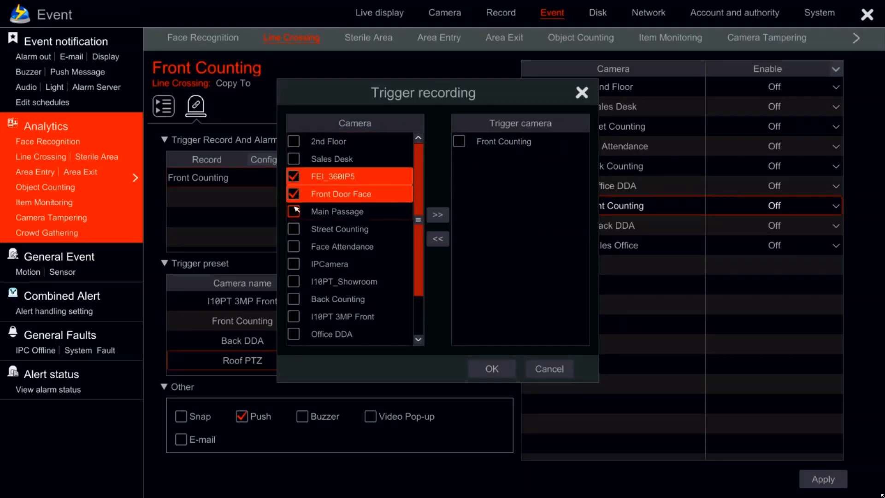
{"action": "left_click", "coordinate": [296, 213]}
{"action": "left_click", "coordinate": [296, 230]}
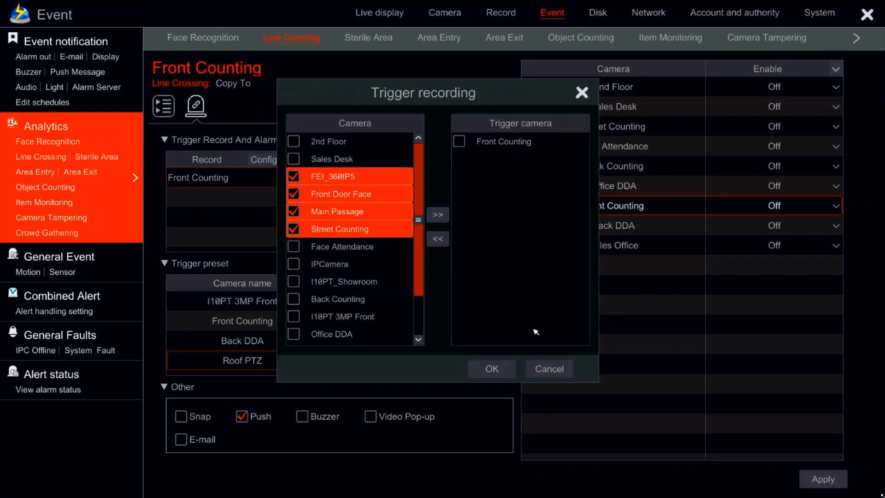
{"action": "left_click", "coordinate": [549, 368]}
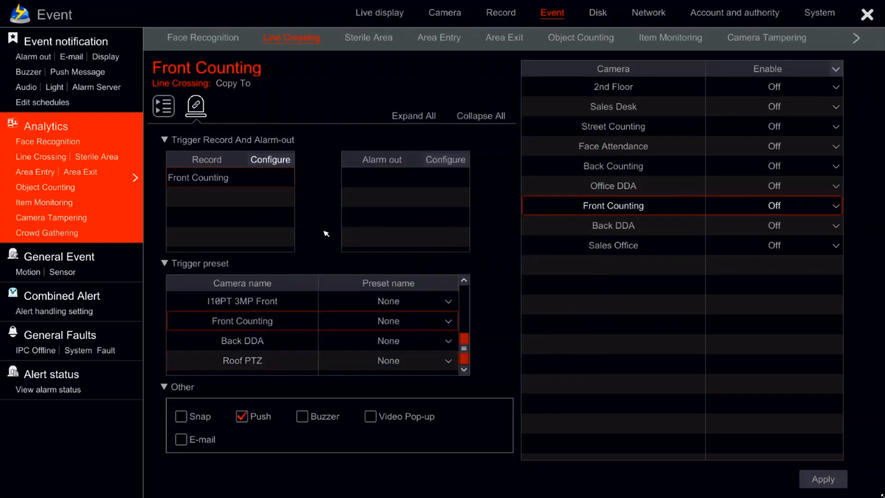
Add the AlarmOut1 outputs of Main Passage, Street Counting, I10PT_Showroom and I10PT 3MP Front as triggered alarm outputs, and cancel the changes.
{"action": "left_click", "coordinate": [439, 160]}
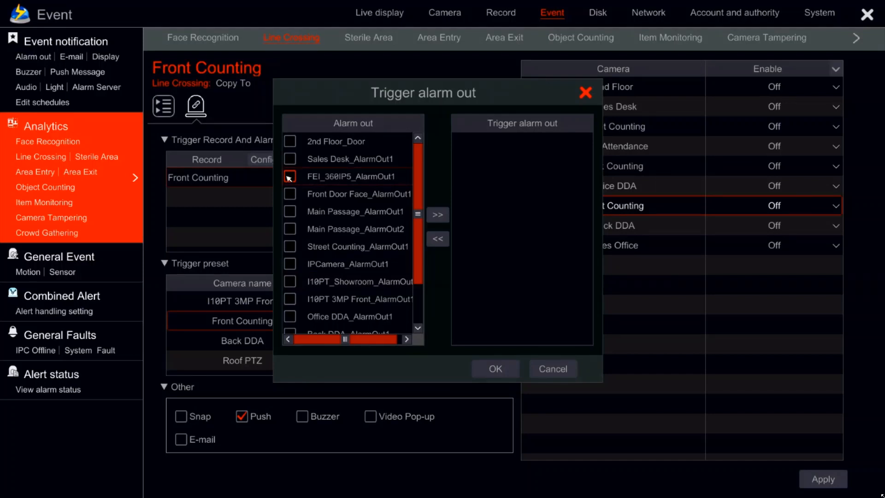
{"action": "left_click", "coordinate": [290, 211]}
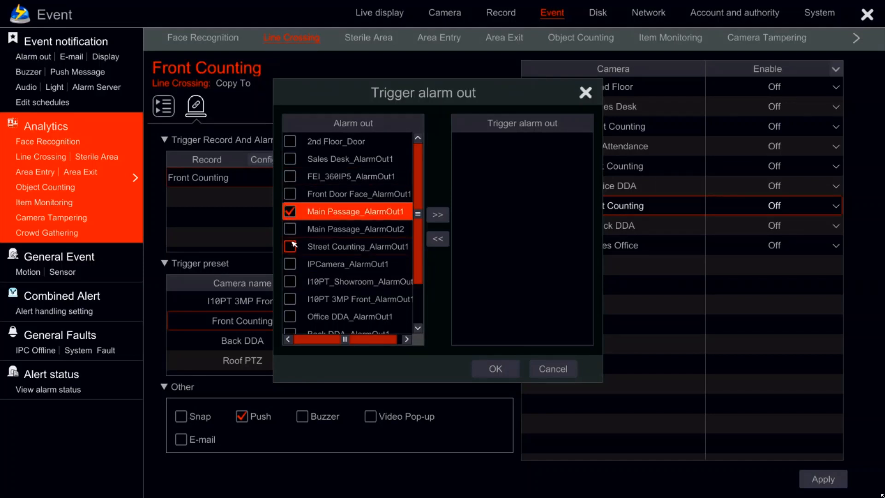
{"action": "left_click", "coordinate": [290, 246]}
{"action": "left_click", "coordinate": [290, 281]}
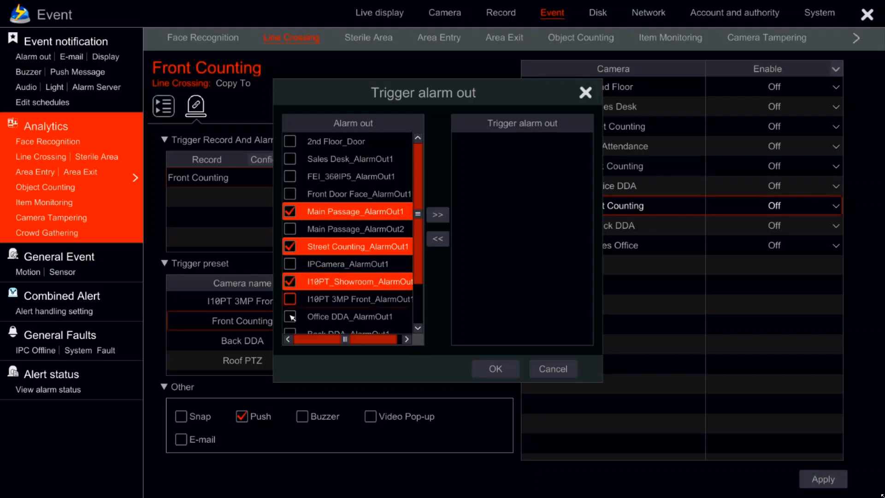
{"action": "left_click", "coordinate": [290, 299]}
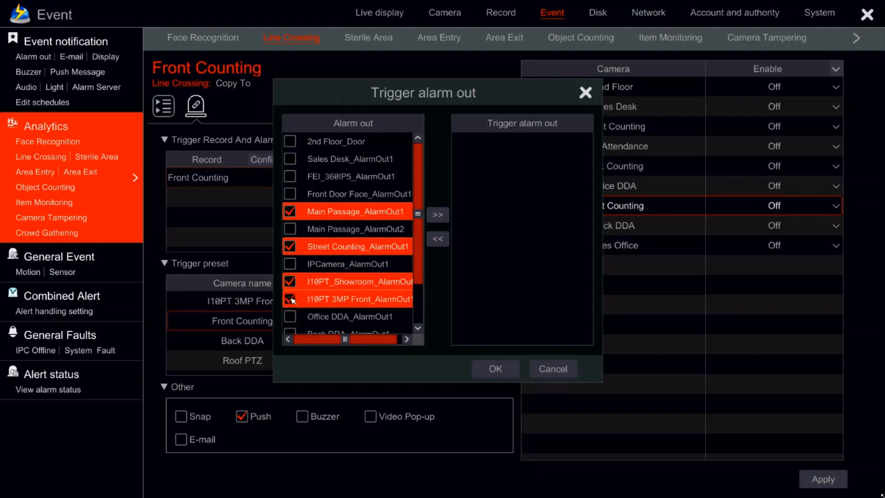
{"action": "left_click", "coordinate": [435, 219]}
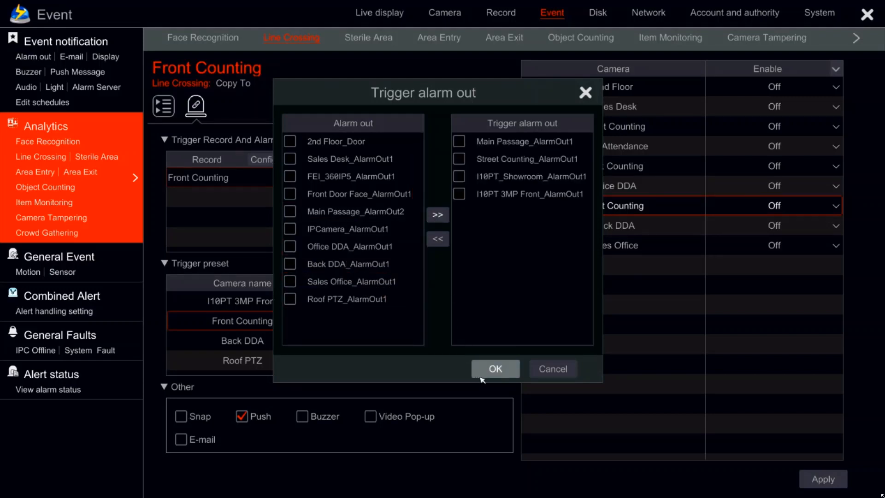
{"action": "left_click", "coordinate": [556, 374]}
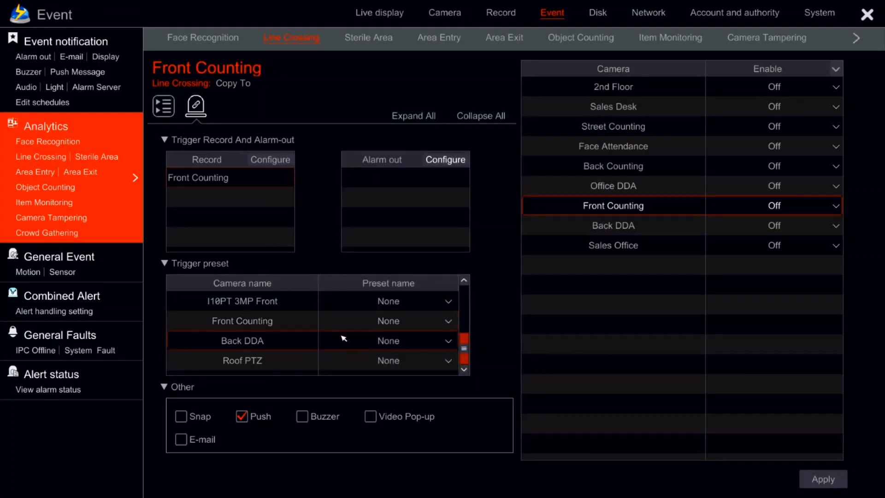
Check the preset choices for Roof PTZ and toggle the Snap trigger on and off for Front Counting line crossing.
{"action": "left_click", "coordinate": [368, 364]}
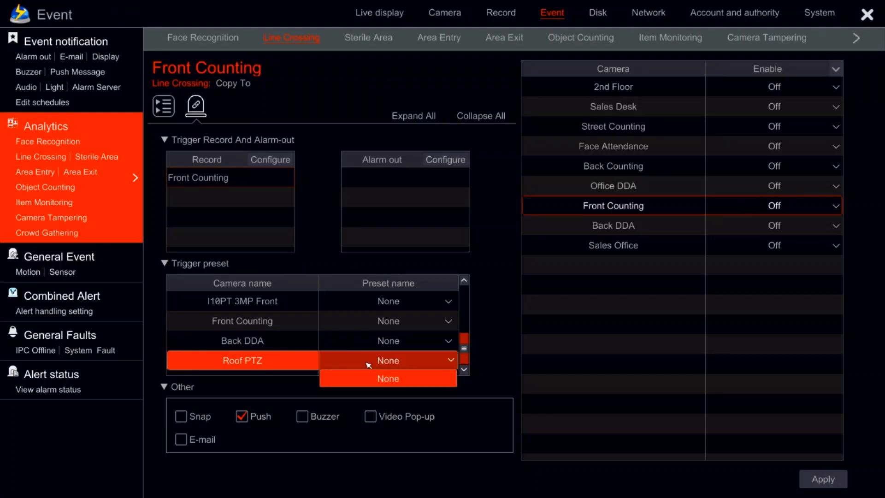
{"action": "left_click", "coordinate": [368, 365]}
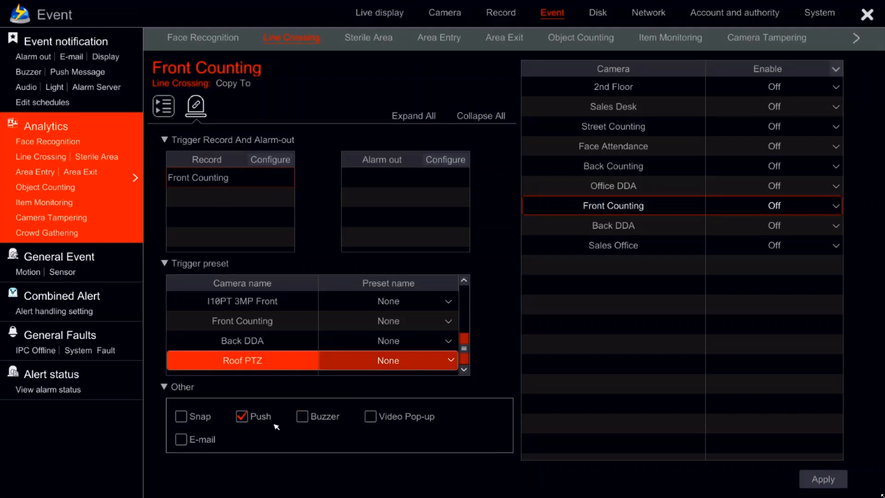
{"action": "left_click", "coordinate": [181, 416]}
{"action": "left_click", "coordinate": [183, 417]}
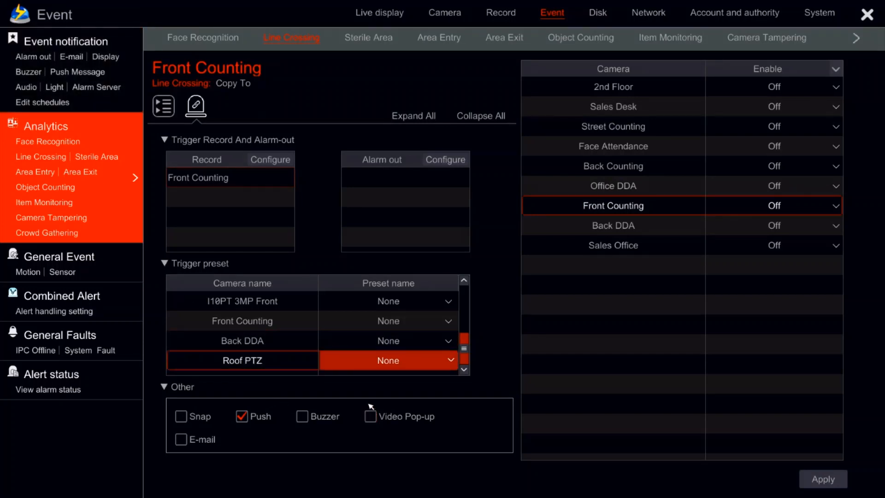
Draw crossing line 2 as a short, nearly vertical line on the floor between the orange counter and the red mat.
{"action": "left_click", "coordinate": [167, 109]}
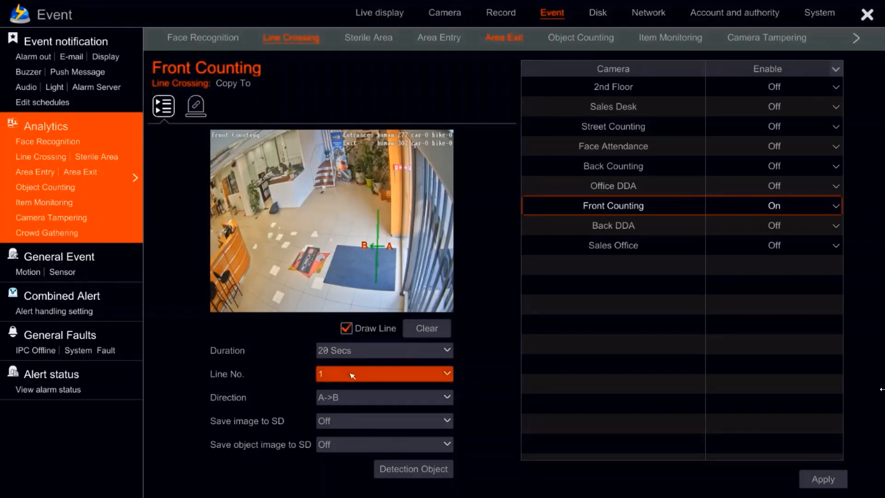
{"action": "left_click", "coordinate": [353, 376]}
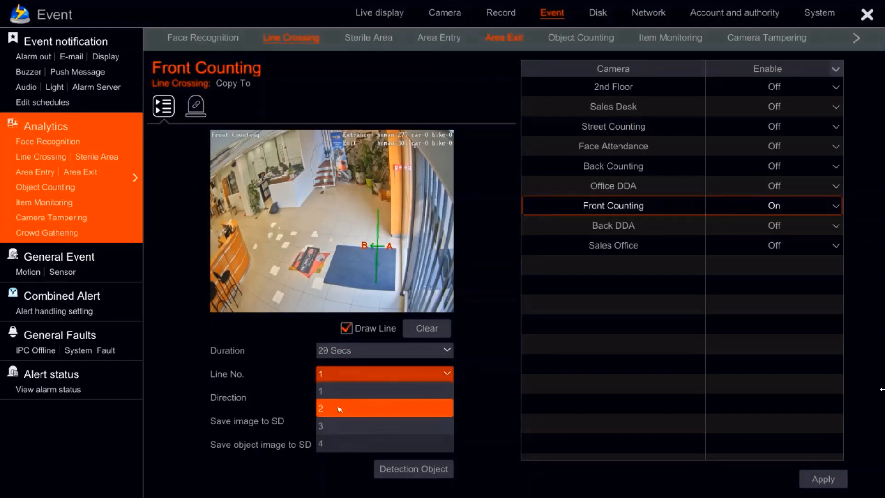
{"action": "left_click", "coordinate": [340, 407]}
{"action": "left_click_drag", "start_coordinate": [277, 223], "coordinate": [270, 258]}
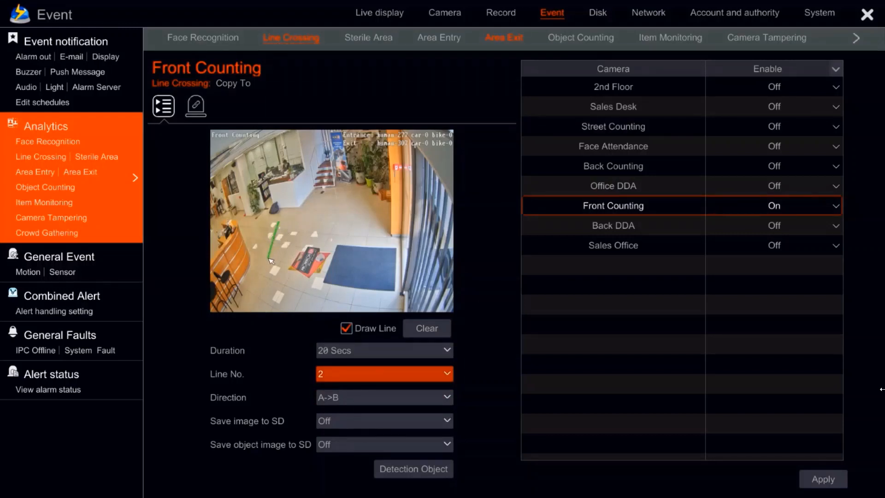
Draw crossing line 3 horizontally at the foot of the stairs, submit the Front Counting settings and decline disabling Object Counting.
{"action": "left_click", "coordinate": [352, 374]}
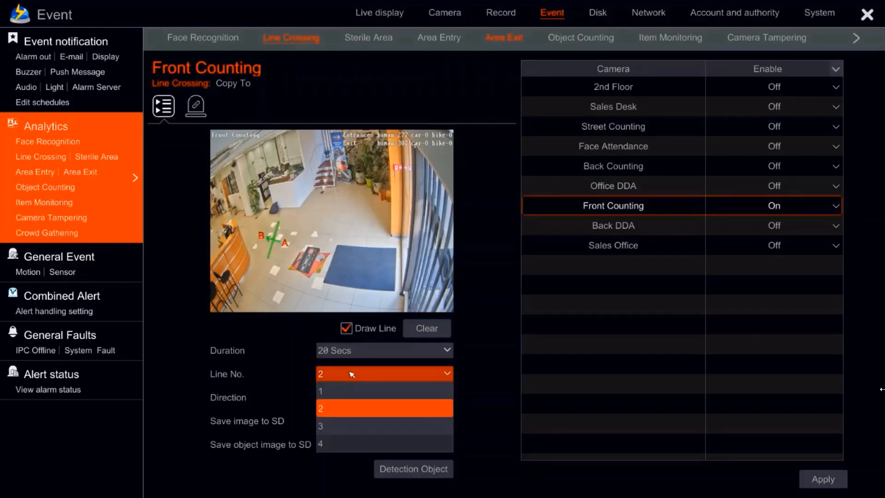
{"action": "left_click", "coordinate": [331, 425]}
{"action": "left_click_drag", "start_coordinate": [335, 195], "coordinate": [311, 196]}
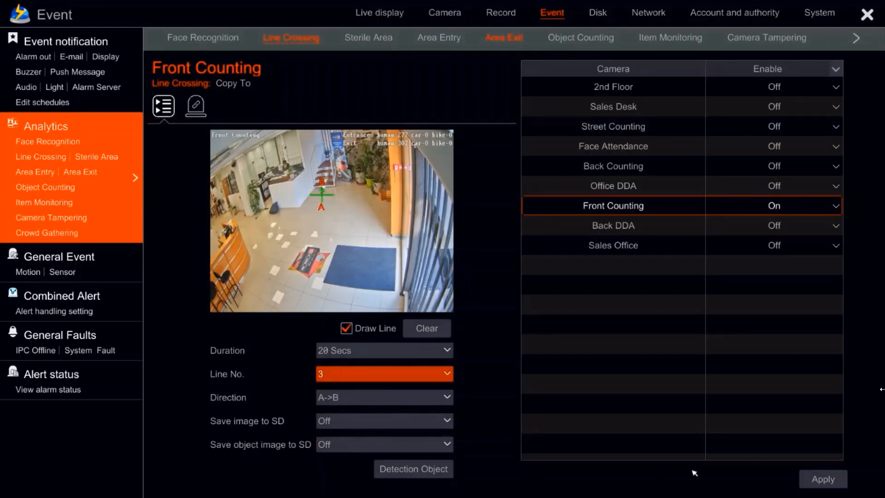
{"action": "left_click", "coordinate": [825, 479]}
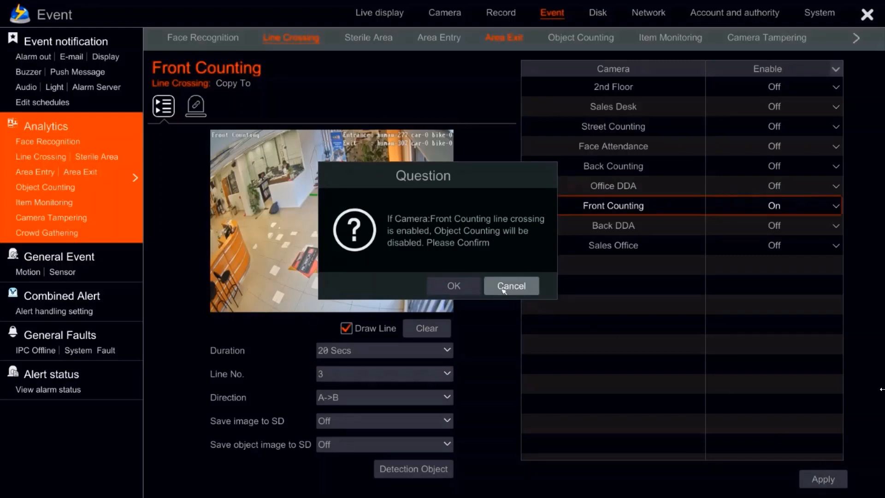
{"action": "left_click", "coordinate": [493, 289]}
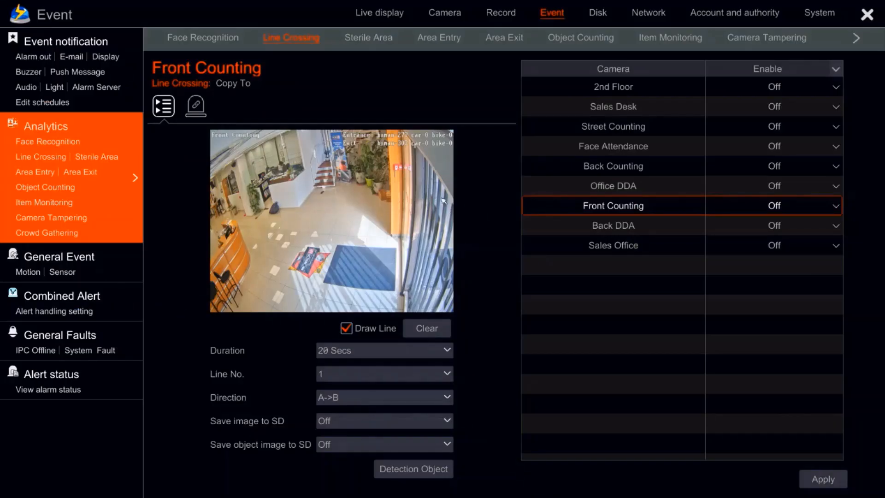
Draw sterile area warning area 2 for the Back DDA camera as a four-sided zone over the hatched parking lot floor.
{"action": "left_click", "coordinate": [375, 39]}
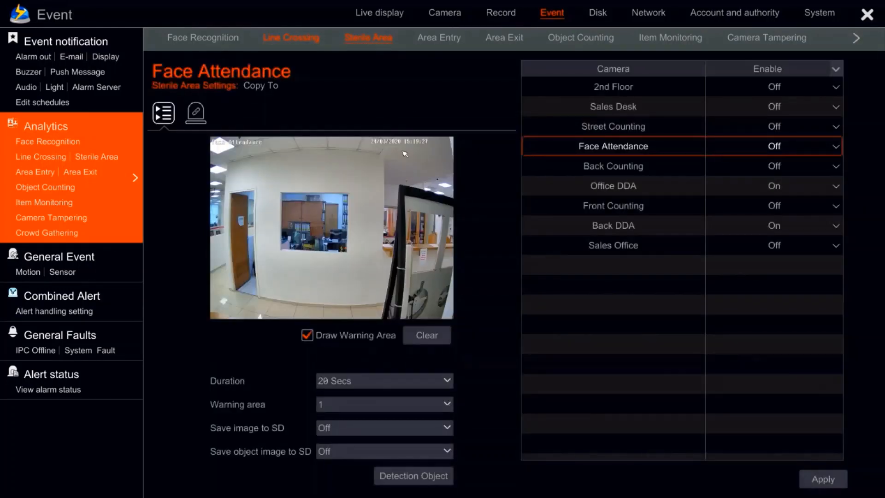
{"action": "left_click", "coordinate": [612, 226]}
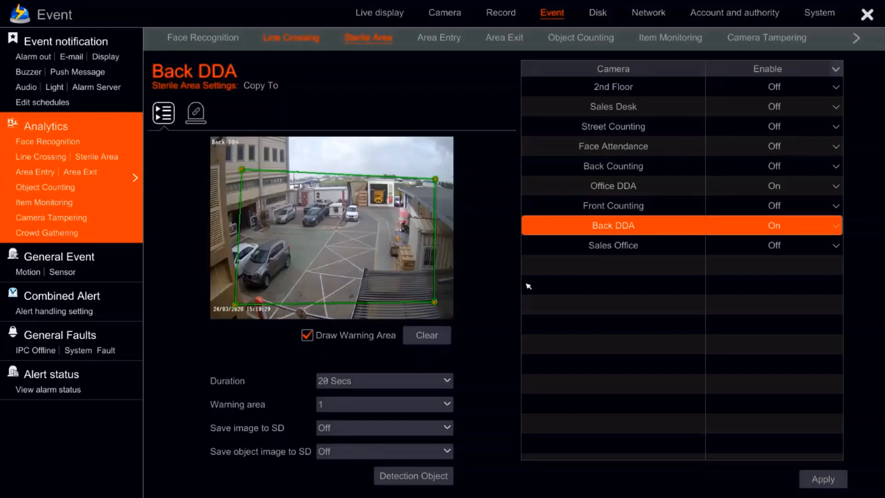
{"action": "left_click", "coordinate": [361, 408]}
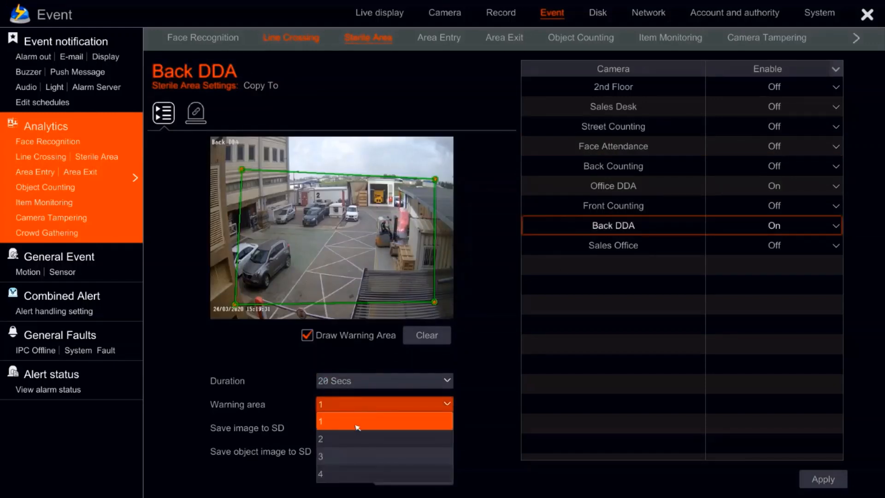
{"action": "left_click", "coordinate": [354, 438]}
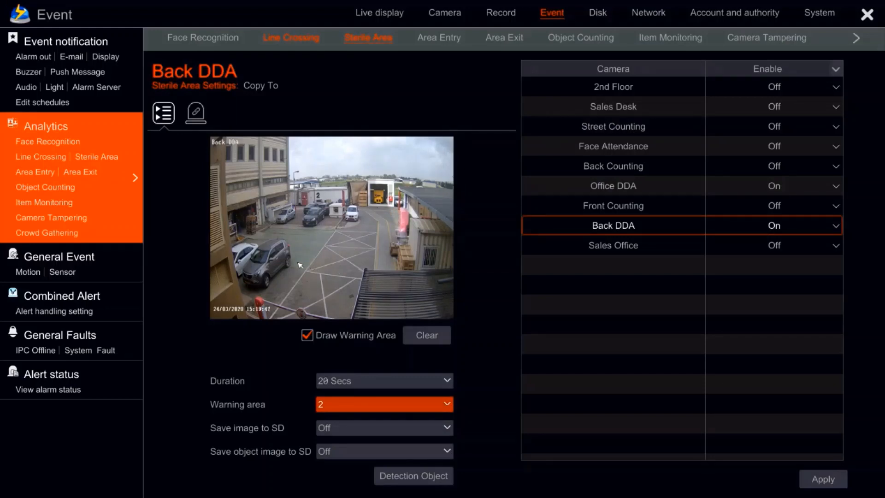
{"action": "left_click", "coordinate": [389, 263]}
{"action": "left_click", "coordinate": [385, 223]}
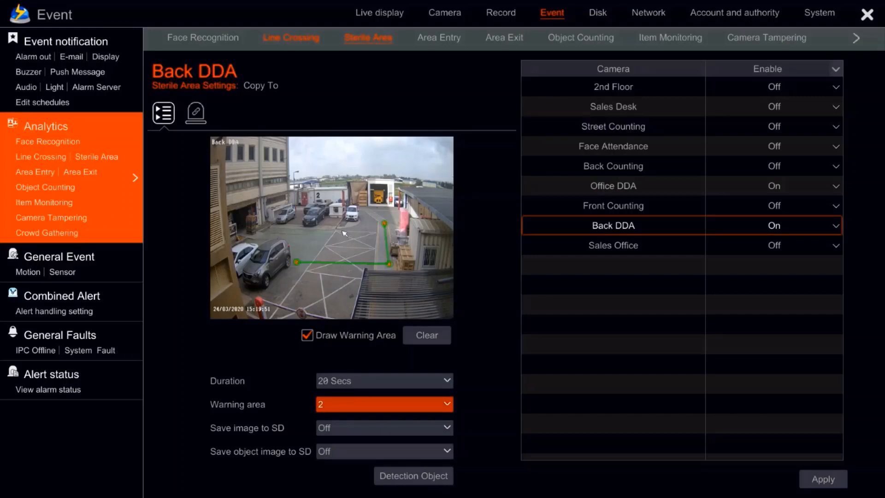
{"action": "left_click", "coordinate": [312, 228]}
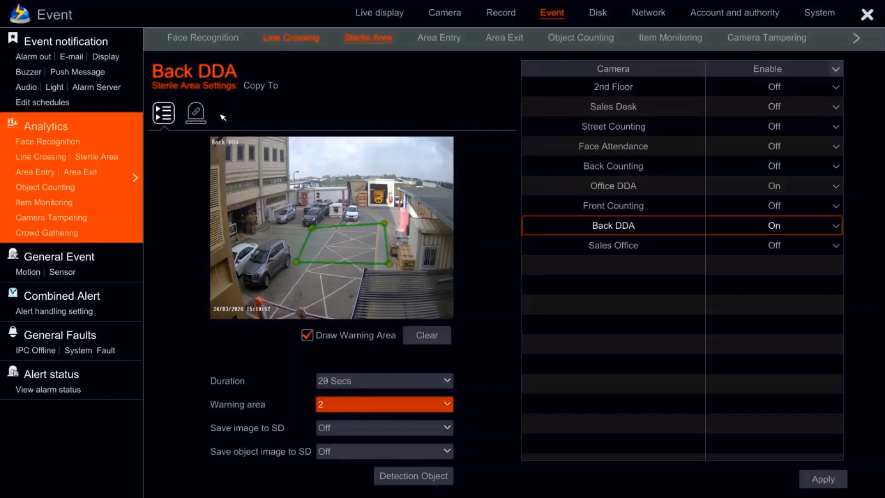
Toggle the Car detection object and the E-mail trigger for the Back DDA sterile area rule.
{"action": "left_click", "coordinate": [399, 475]}
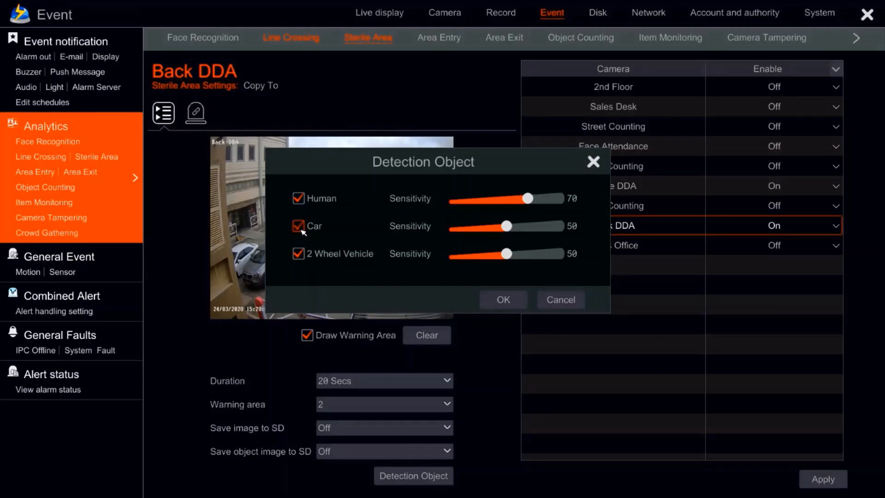
{"action": "left_click", "coordinate": [298, 225]}
{"action": "left_click", "coordinate": [496, 304]}
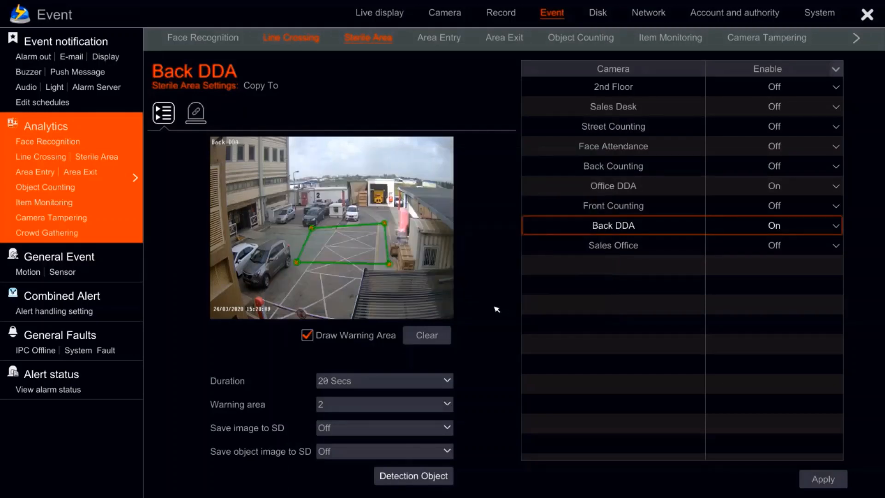
{"action": "left_click", "coordinate": [192, 111]}
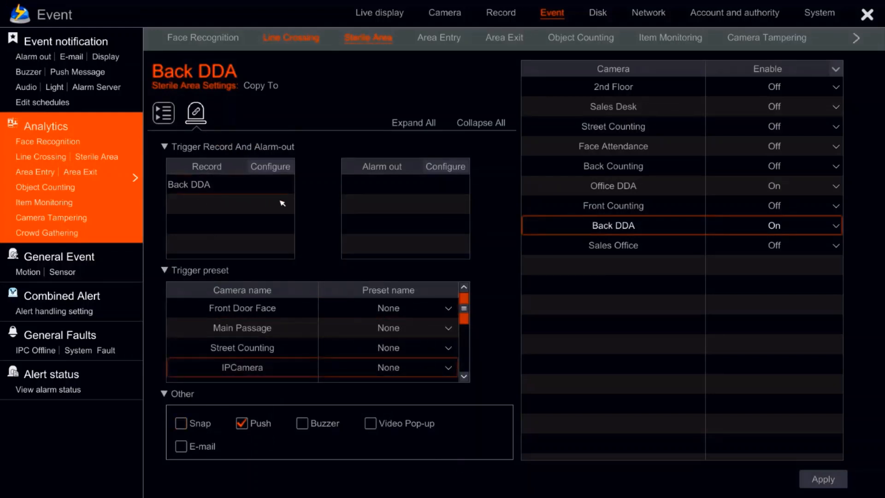
{"action": "left_click", "coordinate": [183, 447]}
Examine the Back DDA sterile area's warning area 2 and its detection objects, leaving them as they are.
{"action": "left_click", "coordinate": [168, 121]}
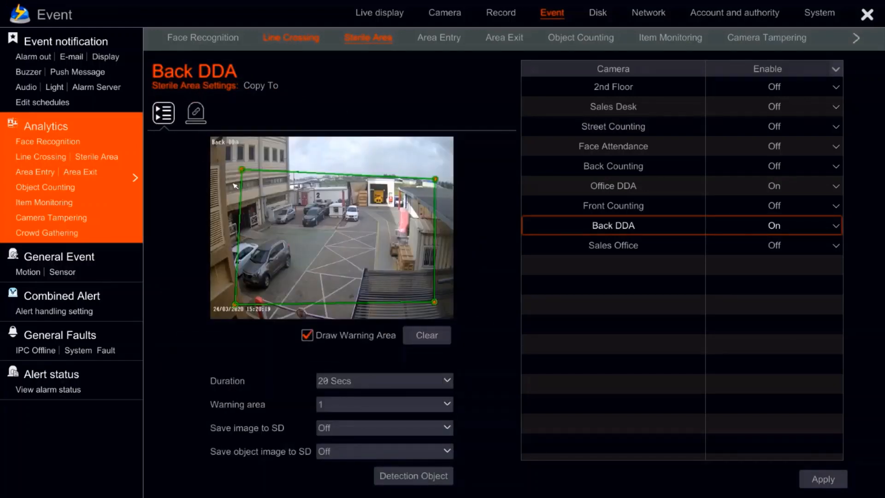
{"action": "left_click", "coordinate": [325, 412]}
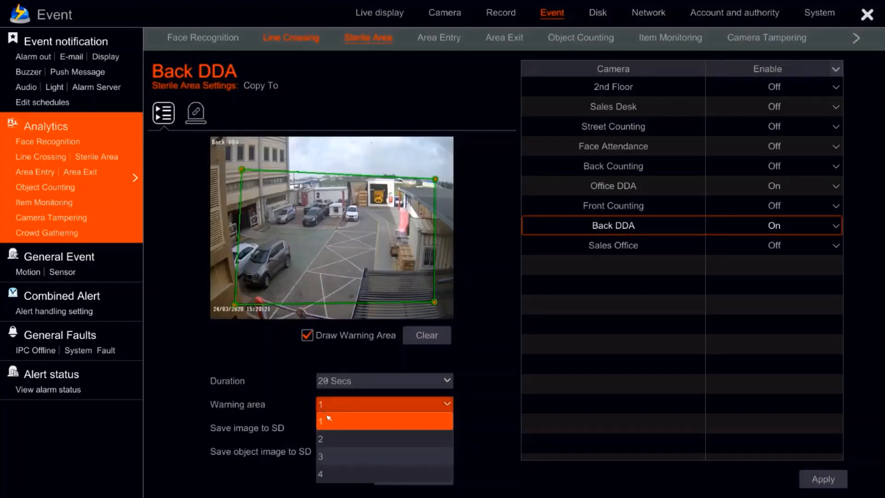
{"action": "left_click", "coordinate": [332, 435]}
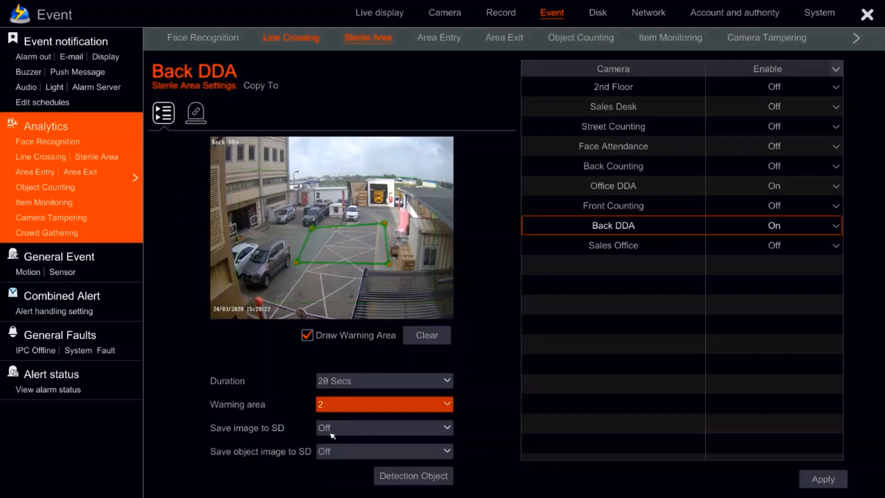
{"action": "left_click", "coordinate": [385, 476]}
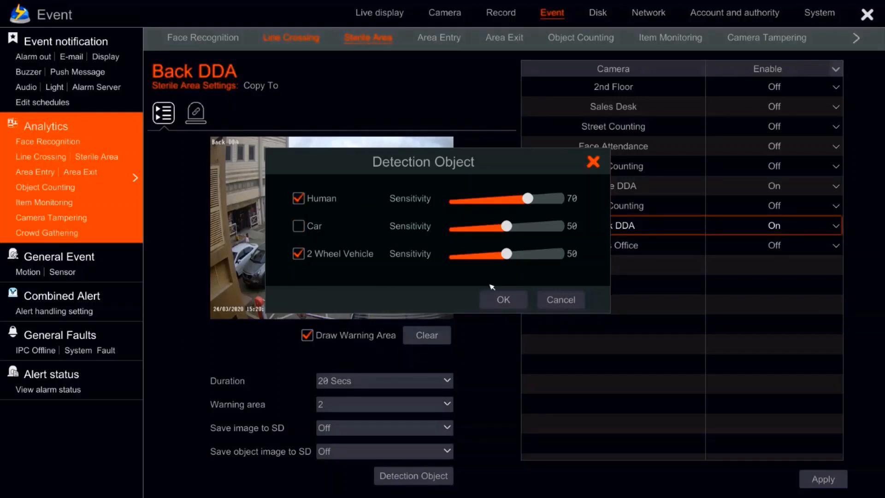
{"action": "left_click", "coordinate": [549, 298]}
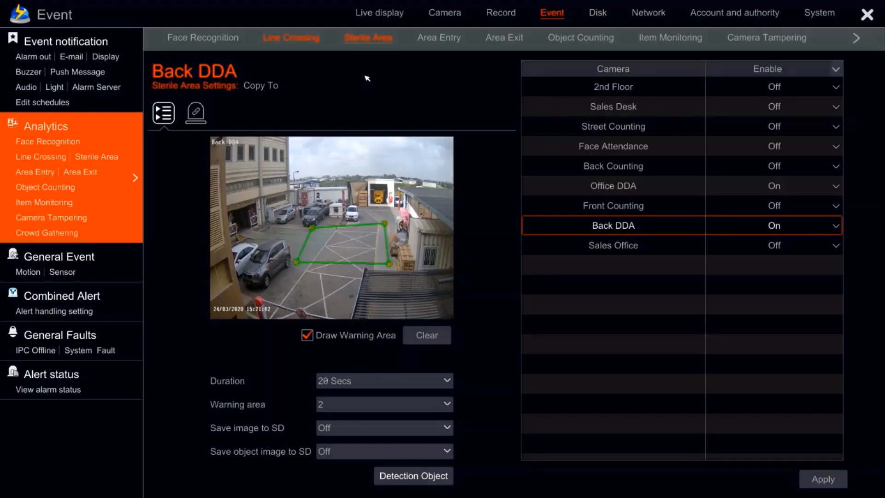
Draw sterile area warning area 3 for the Back DDA camera as a small, roughly rectangular zone in the sky above the white building.
{"action": "left_click", "coordinate": [325, 404]}
{"action": "left_click", "coordinate": [339, 454]}
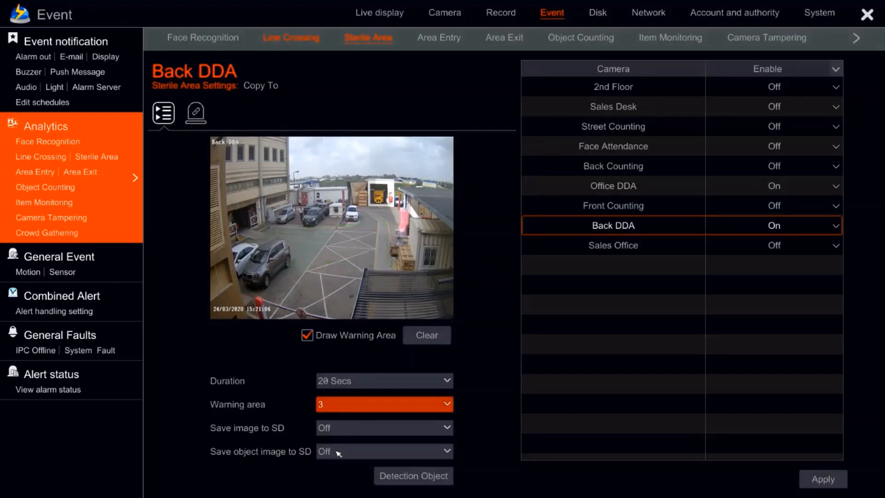
{"action": "left_click", "coordinate": [327, 149]}
{"action": "left_click", "coordinate": [399, 151]}
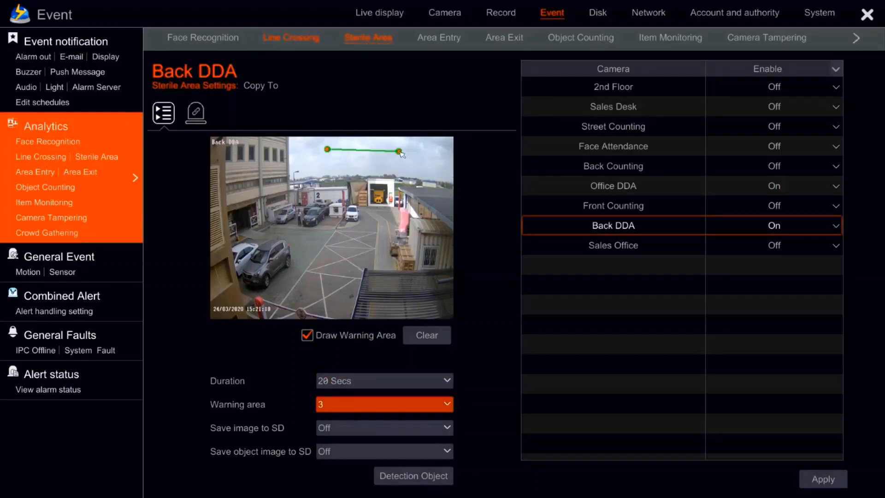
{"action": "left_click", "coordinate": [399, 174]}
{"action": "left_click", "coordinate": [332, 175]}
{"action": "left_click", "coordinate": [329, 158]}
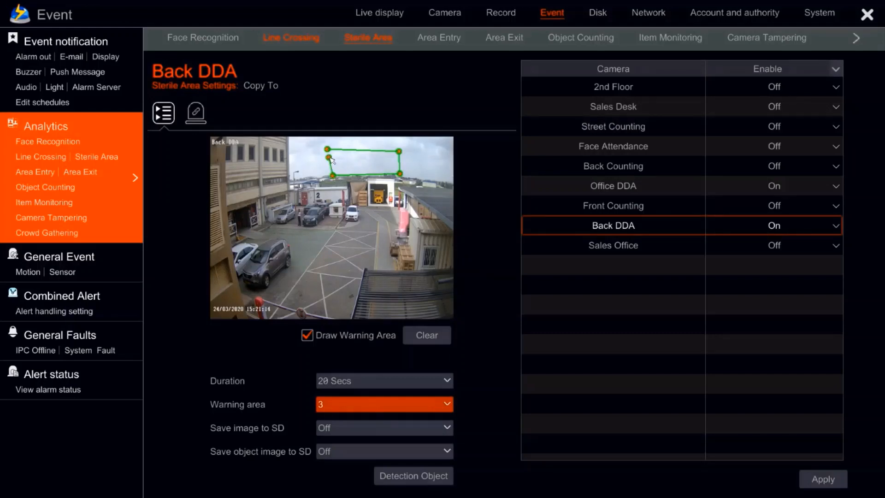
Review the Back DDA camera's area entry zone and turn area entry detection on for the Street Counting camera.
{"action": "left_click", "coordinate": [814, 139]}
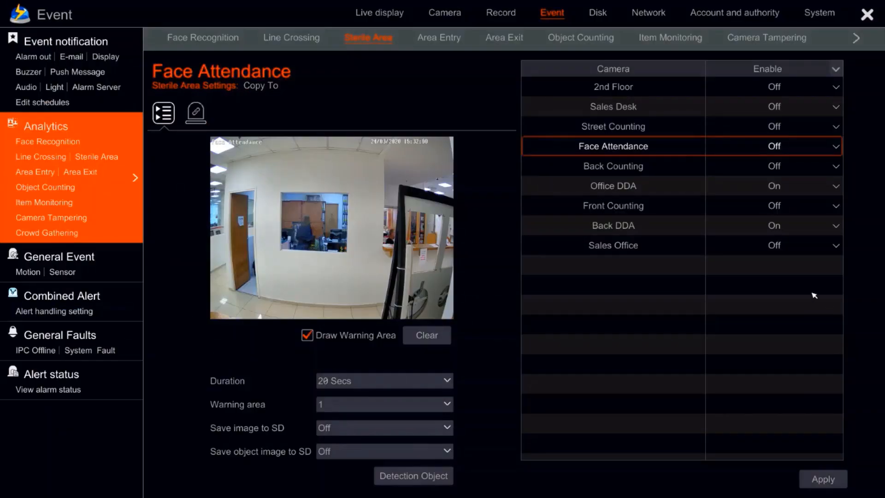
{"action": "left_click", "coordinate": [433, 37]}
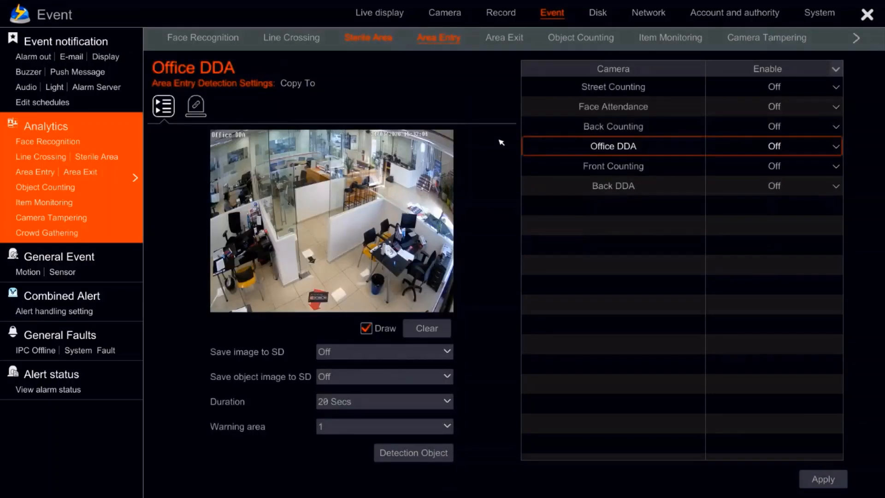
{"action": "left_click", "coordinate": [618, 187]}
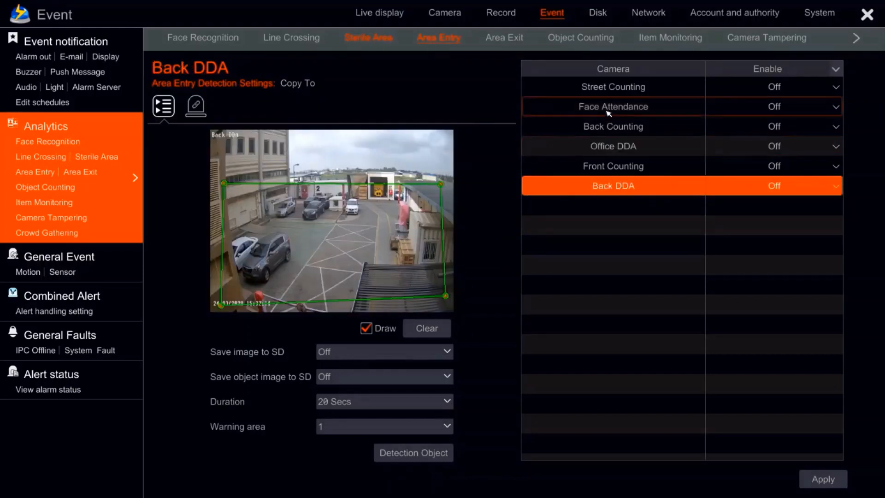
{"action": "left_click", "coordinate": [610, 92]}
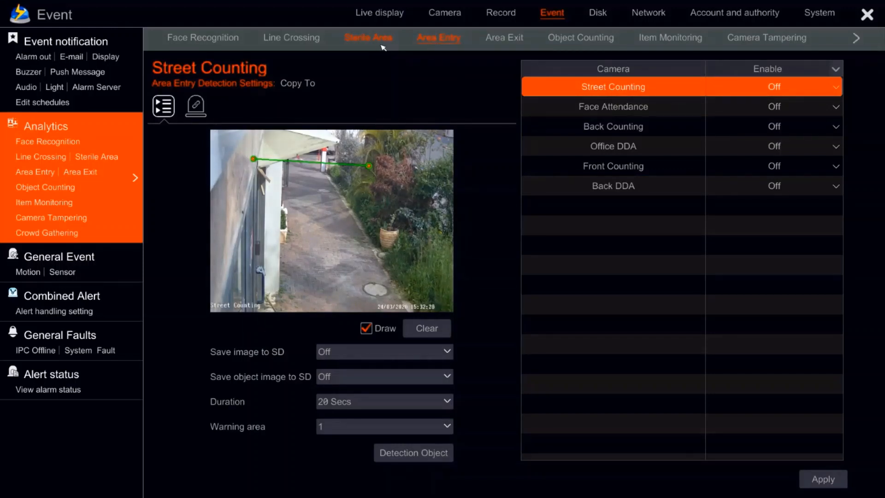
{"action": "left_click", "coordinate": [777, 90]}
{"action": "left_click", "coordinate": [777, 104]}
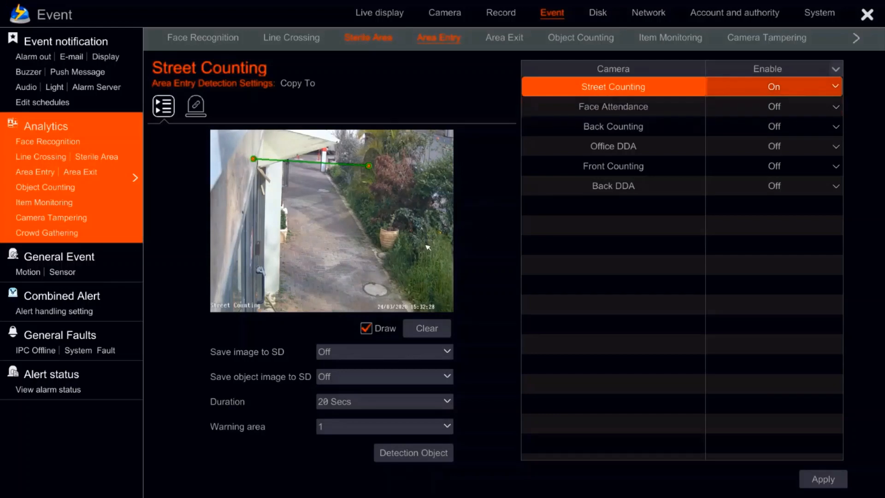
Replace Street Counting's area entry warning area 1 with a closed four-sided zone over the gate and wall beside the driveway.
{"action": "left_click", "coordinate": [424, 328]}
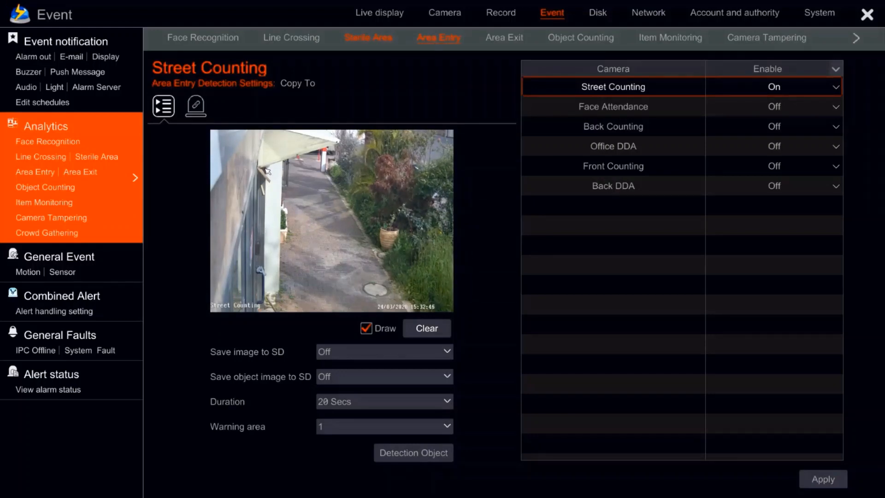
{"action": "left_click", "coordinate": [263, 168]}
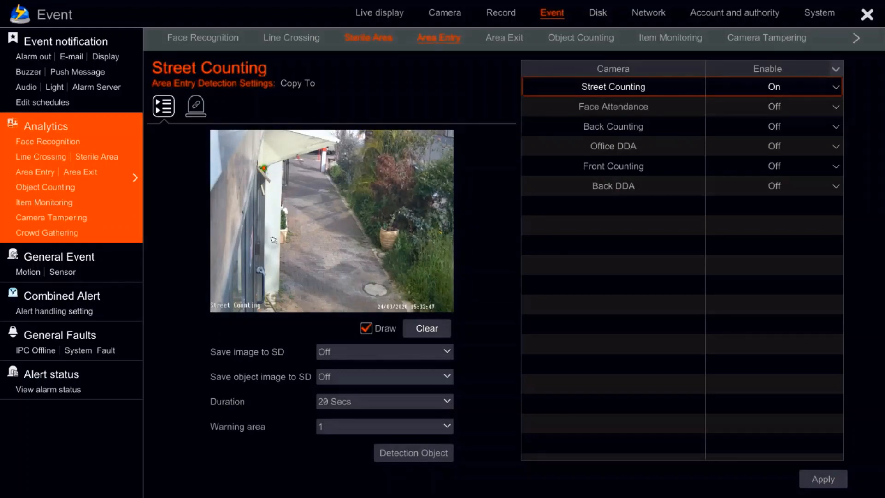
{"action": "left_click", "coordinate": [264, 300]}
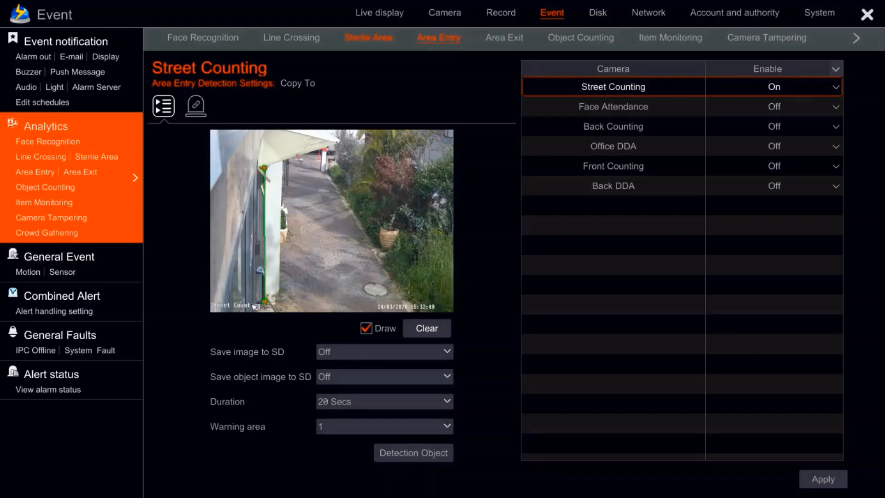
{"action": "left_click", "coordinate": [216, 303]}
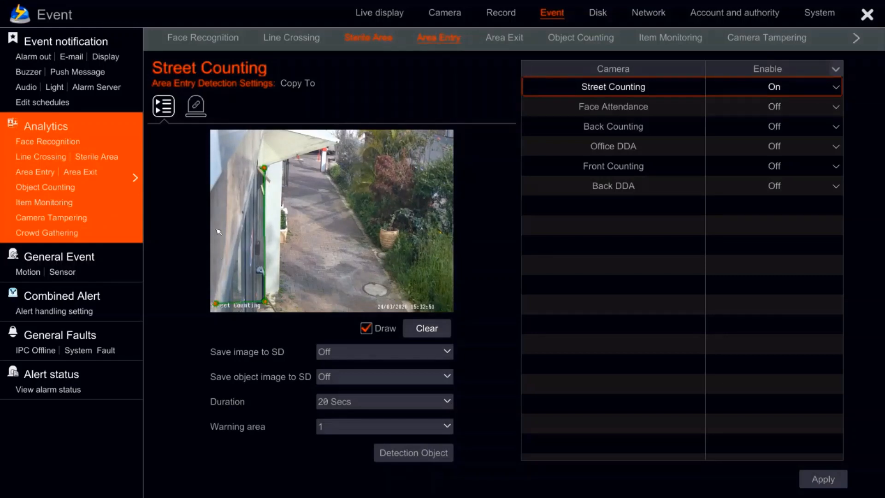
{"action": "left_click", "coordinate": [212, 168]}
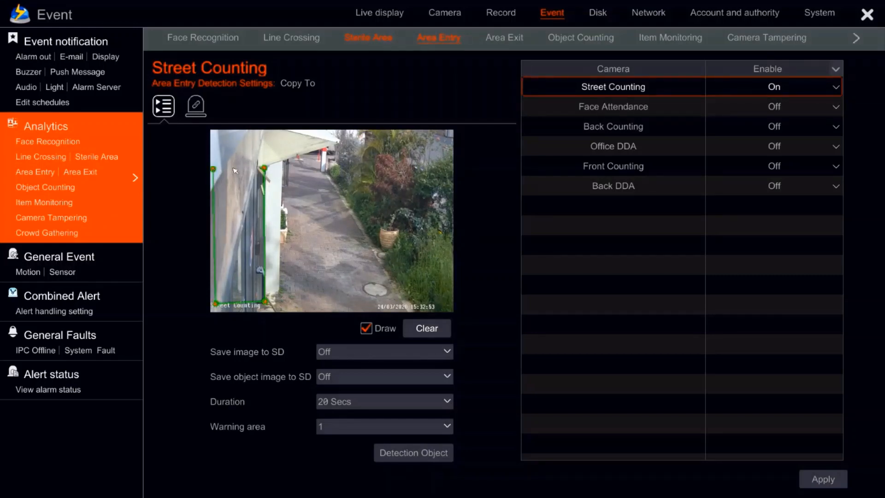
{"action": "left_click", "coordinate": [264, 169]}
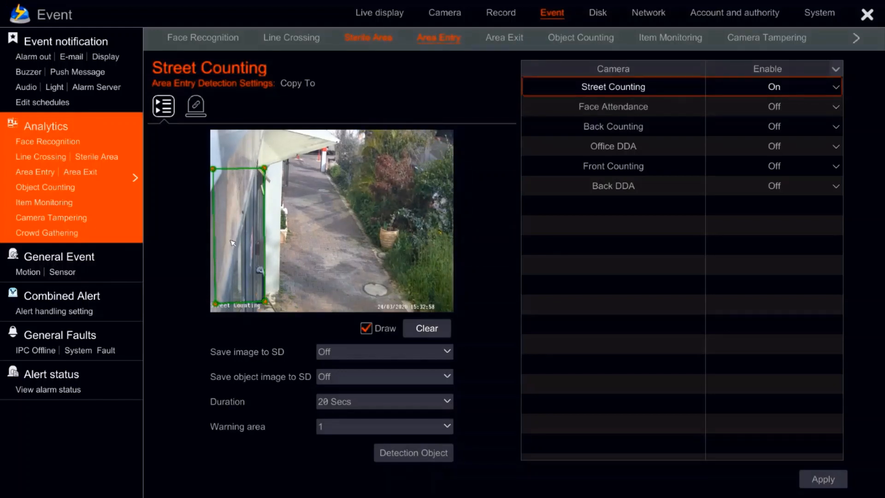
Accept Human, Car and 2 Wheel Vehicle as Street Counting's area entry detection objects and enable the E-mail trigger.
{"action": "left_click", "coordinate": [379, 454]}
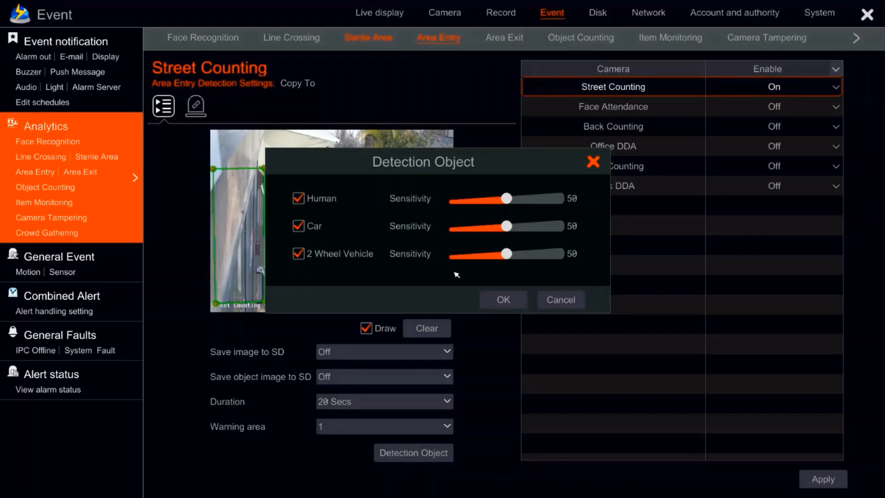
{"action": "left_click", "coordinate": [523, 300]}
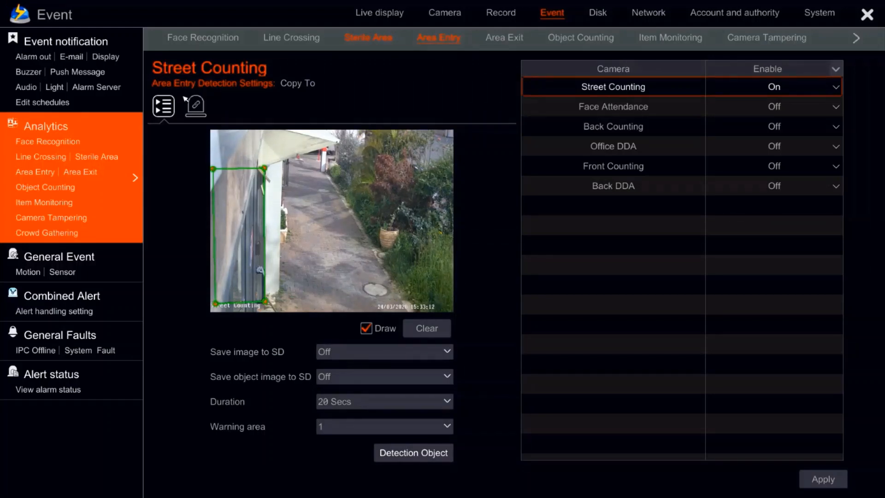
{"action": "left_click", "coordinate": [196, 105]}
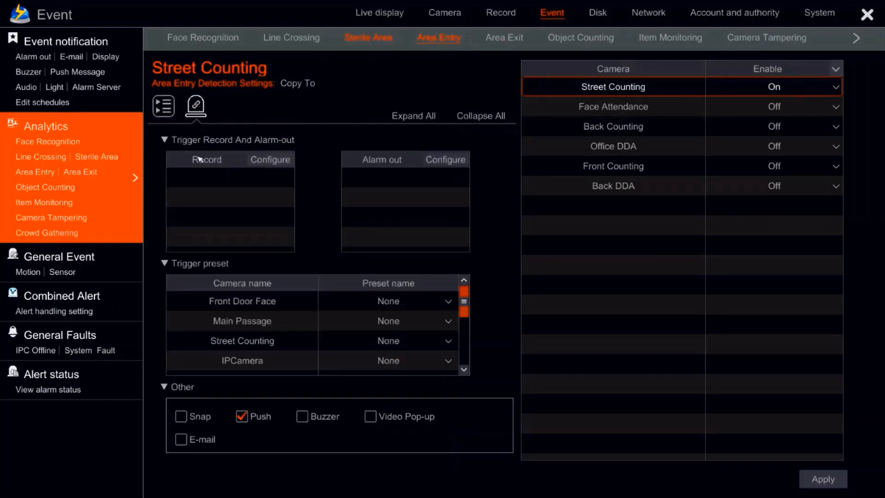
{"action": "left_click", "coordinate": [184, 440]}
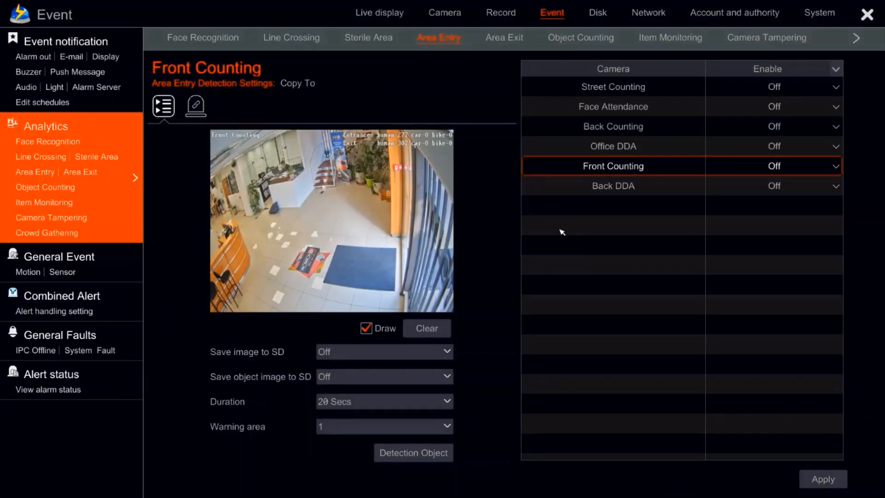
Open the Area Exit detection settings for the Back DDA camera.
{"action": "left_click", "coordinate": [497, 40]}
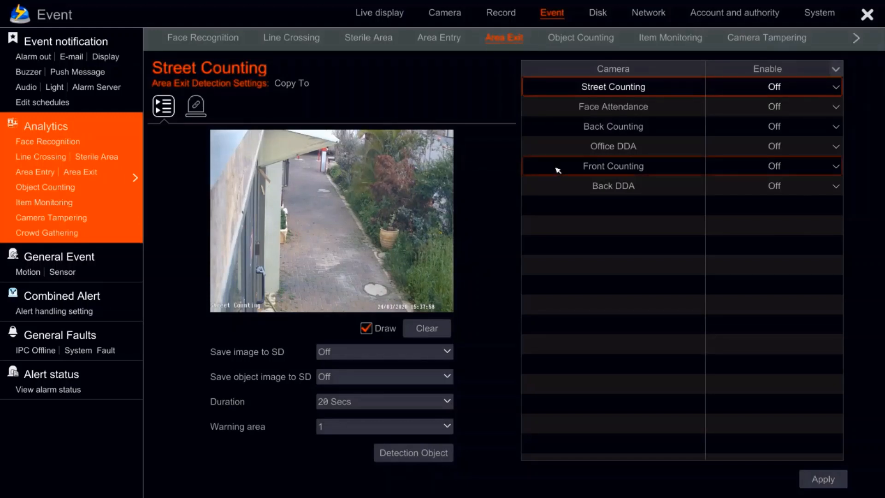
{"action": "left_click", "coordinate": [595, 155]}
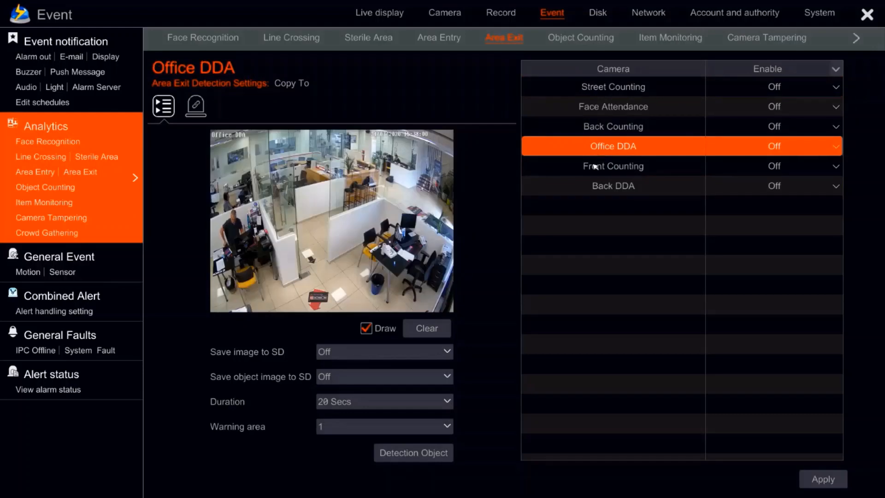
{"action": "left_click", "coordinate": [593, 186]}
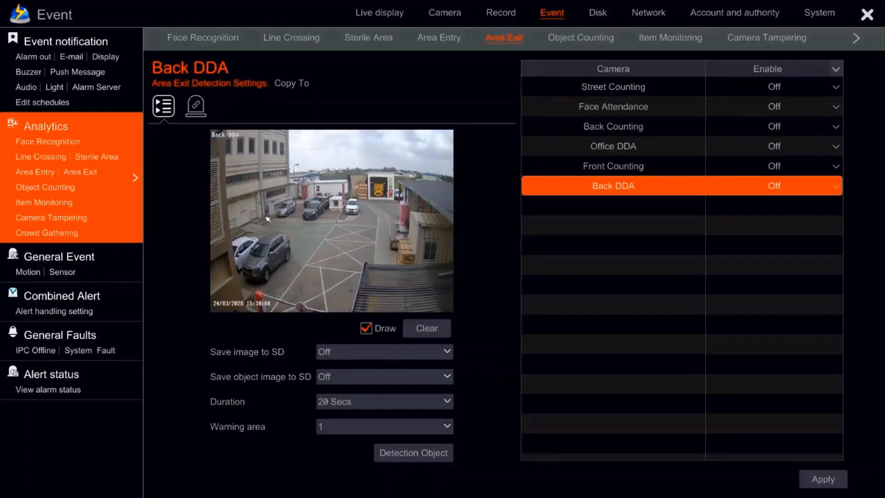
{"action": "left_click_drag", "start_coordinate": [270, 202], "coordinate": [399, 202]}
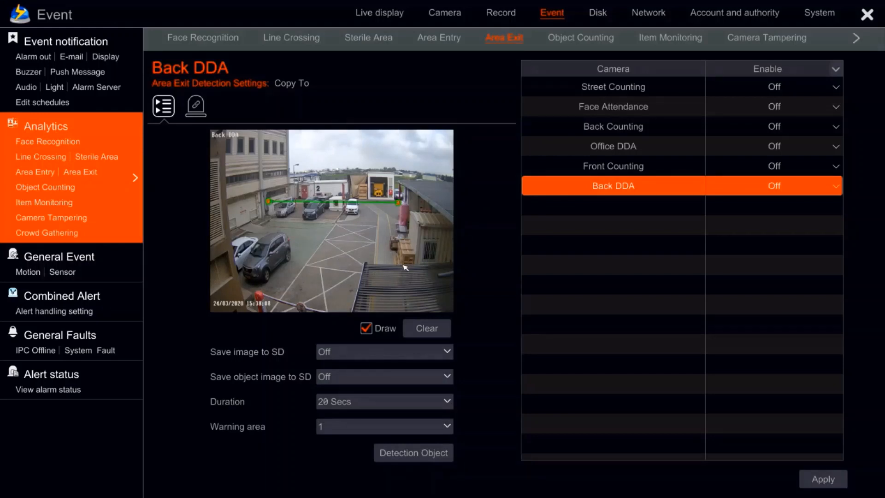
{"action": "left_click", "coordinate": [396, 173]}
{"action": "left_click", "coordinate": [418, 330]}
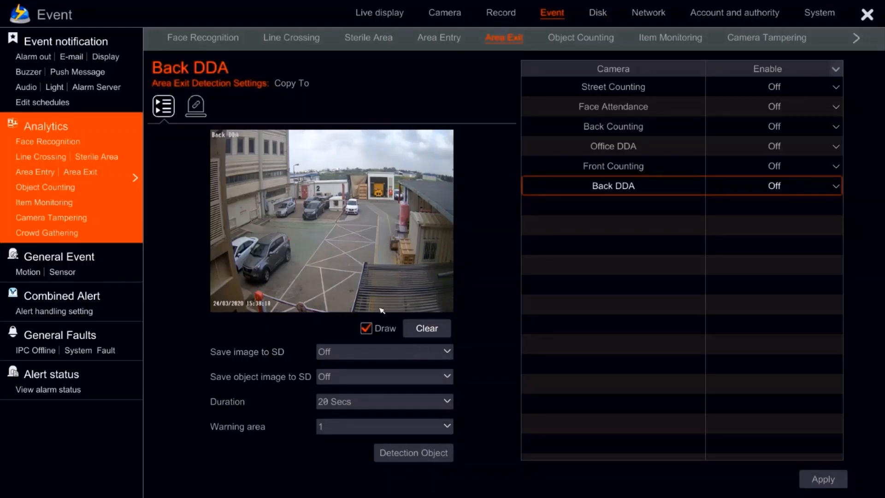
Draw area exit warning area 1 for Back DDA as a closed four-sided zone across the parking lot and glance at its triggers.
{"action": "left_click_drag", "start_coordinate": [388, 218], "coordinate": [271, 213]}
{"action": "left_click", "coordinate": [221, 244]}
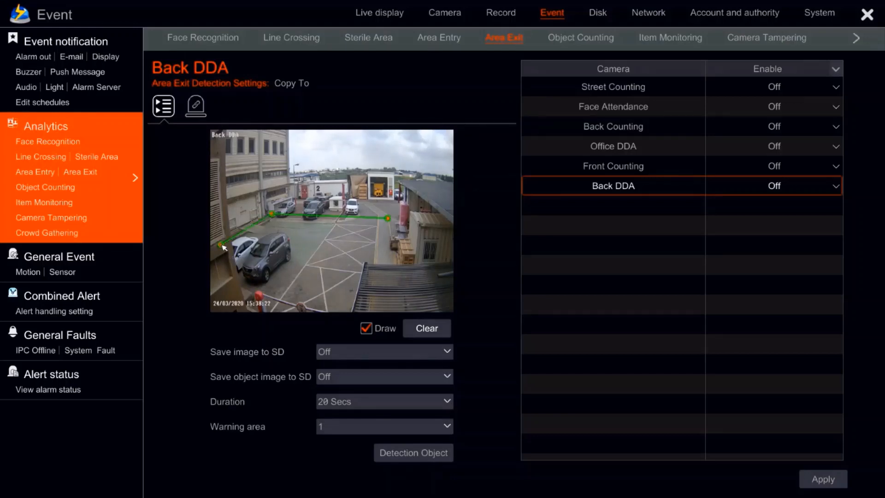
{"action": "left_click", "coordinate": [393, 297]}
{"action": "left_click", "coordinate": [392, 219]}
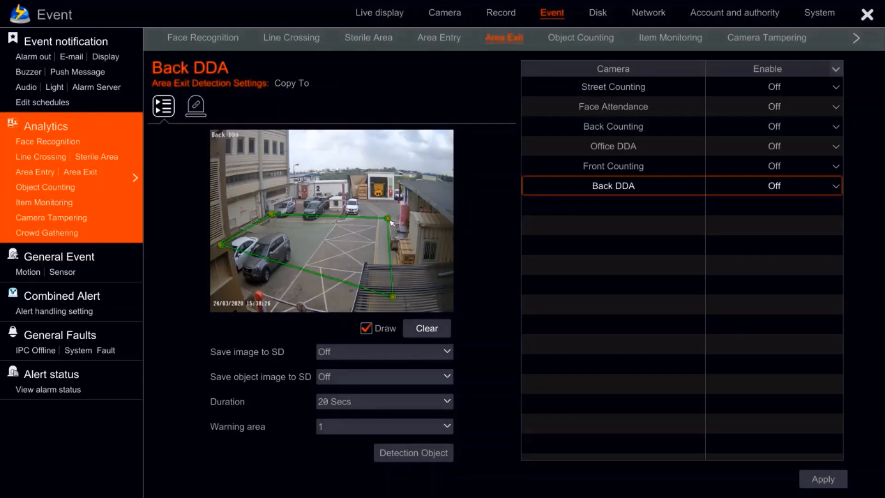
{"action": "left_click", "coordinate": [195, 105]}
{"action": "left_click", "coordinate": [169, 112]}
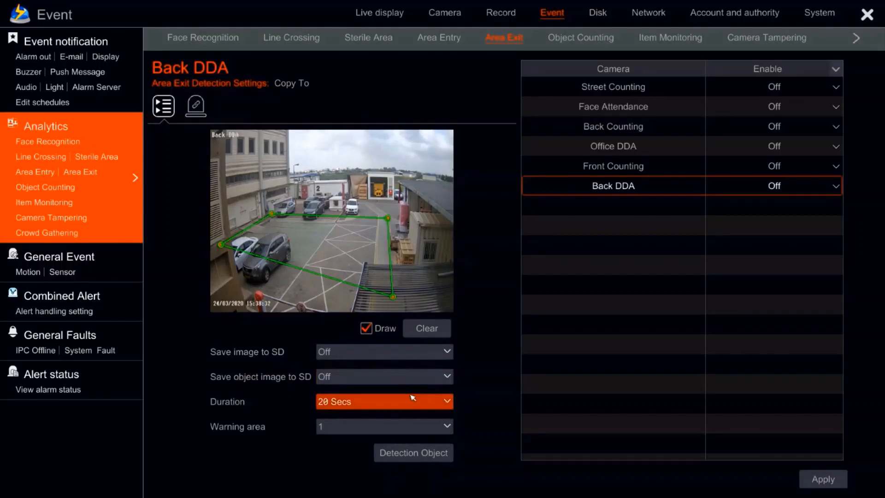
Turn on area exit detection for Back DDA and limit its detection objects to Human by excluding Car and 2 Wheel Vehicle.
{"action": "left_click", "coordinate": [777, 185]}
{"action": "left_click", "coordinate": [769, 203]}
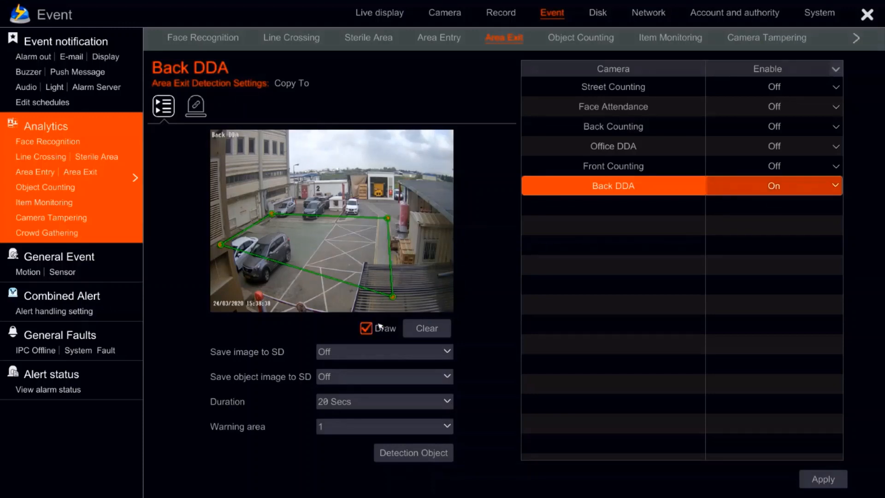
{"action": "left_click", "coordinate": [390, 454]}
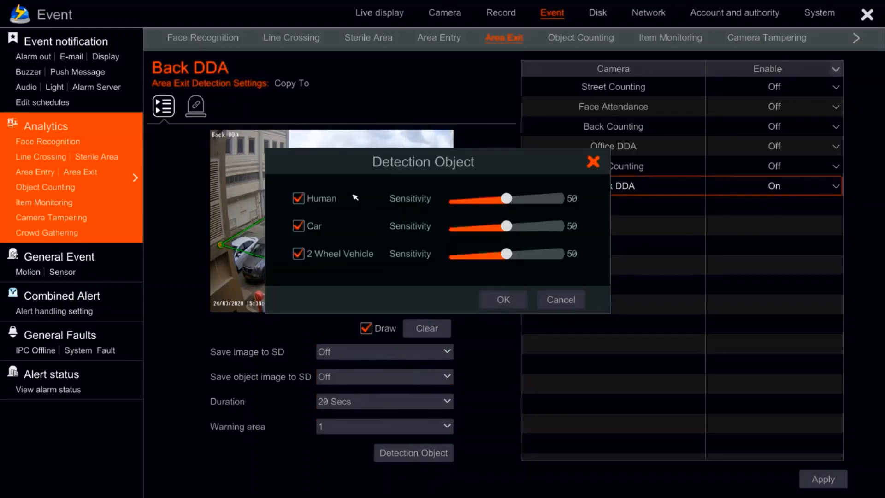
{"action": "left_click", "coordinate": [298, 226]}
{"action": "left_click", "coordinate": [298, 253]}
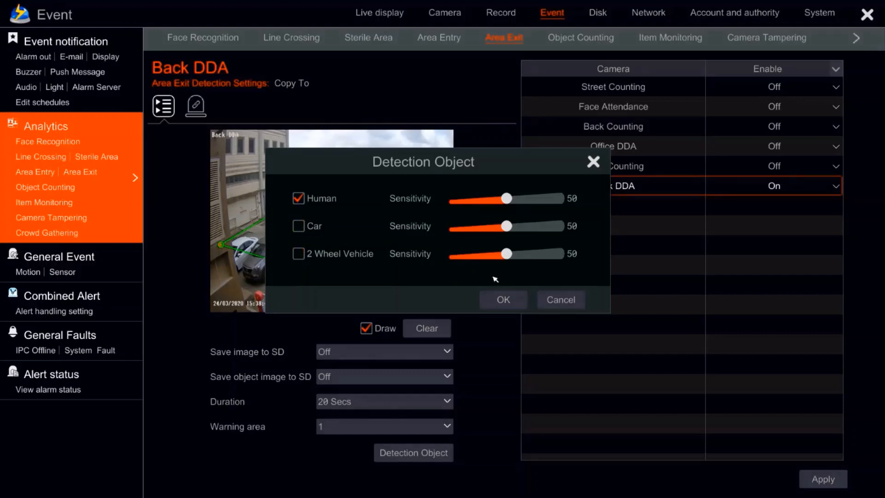
{"action": "left_click", "coordinate": [515, 299]}
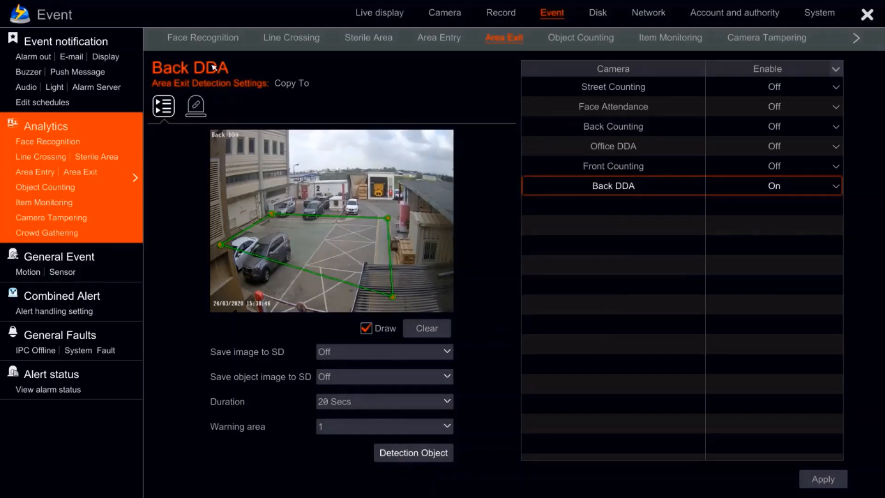
Check Back DDA's area exit triggers, discard its unsaved changes, and open the Object Counting settings for Back Counting.
{"action": "left_click", "coordinate": [196, 111]}
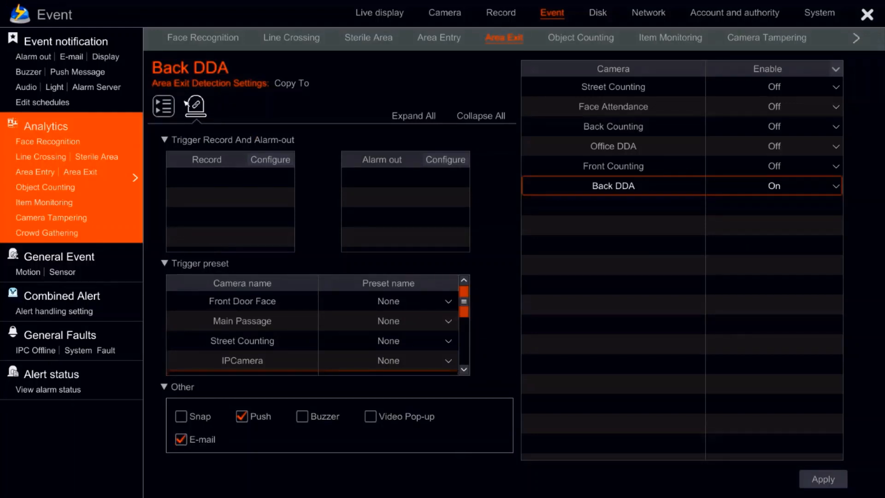
{"action": "left_click", "coordinate": [172, 108]}
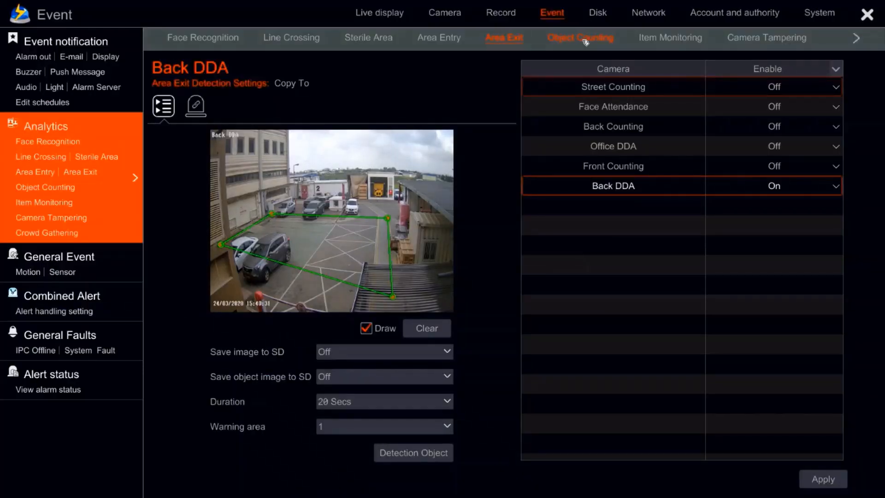
{"action": "left_click", "coordinate": [585, 42]}
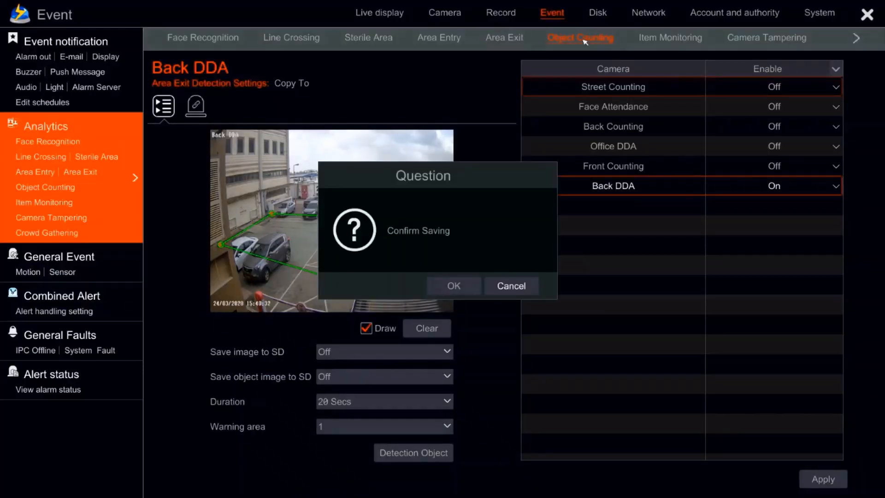
{"action": "left_click", "coordinate": [516, 287]}
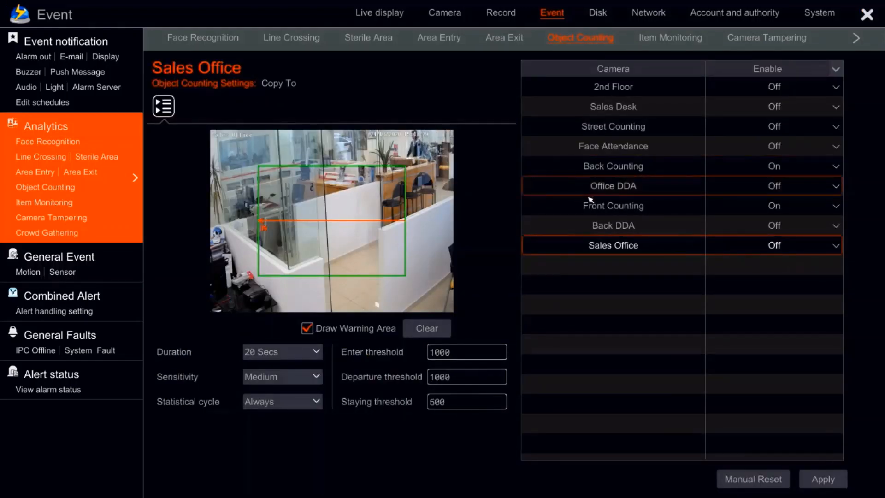
{"action": "left_click", "coordinate": [601, 176]}
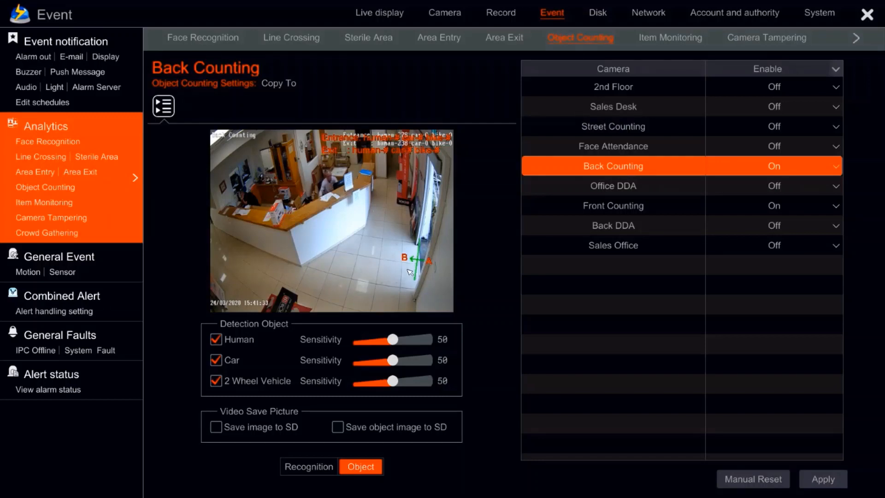
View the Back Counting camera enlarged in live view, and return to the multi-camera grid.
{"action": "left_click", "coordinate": [374, 10]}
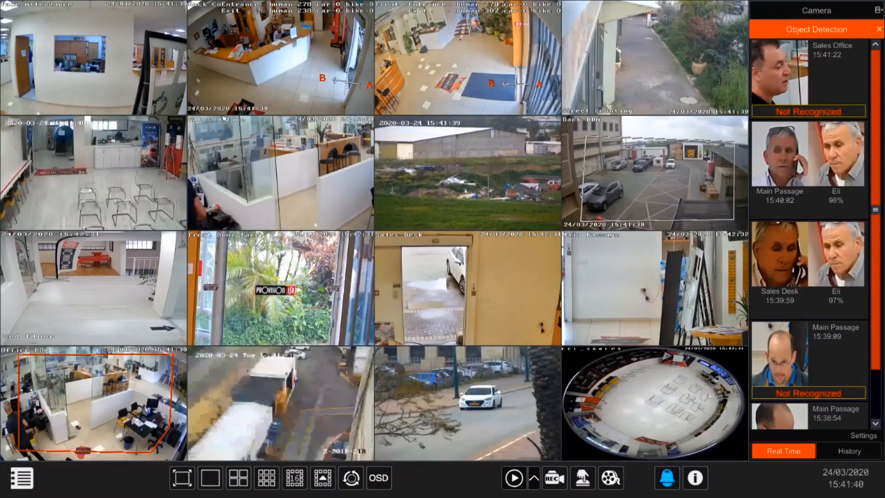
{"action": "double_click", "coordinate": [323, 63]}
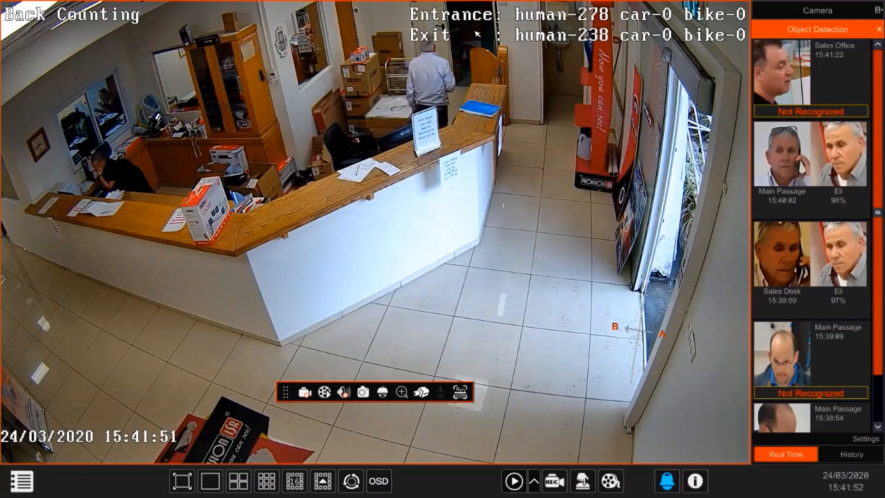
{"action": "double_click", "coordinate": [363, 242]}
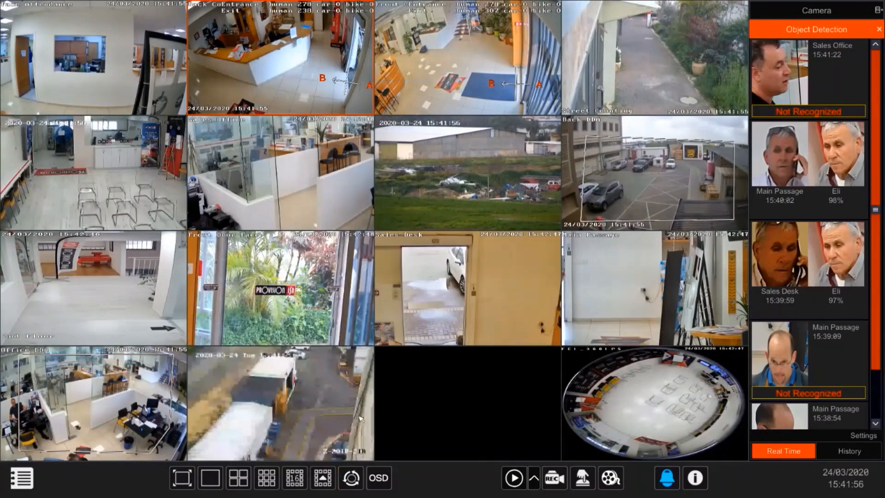
Switch to File Explorer's Videos folder and open the recording "object box crossing line.mp4" in VLC media player.
{"action": "double_click", "coordinate": [452, 349]}
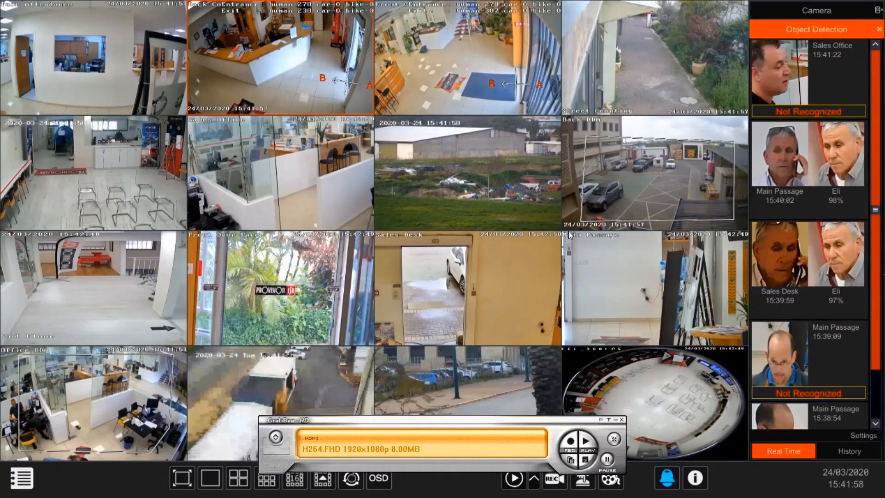
{"action": "mouse_move", "coordinate": [354, 486]}
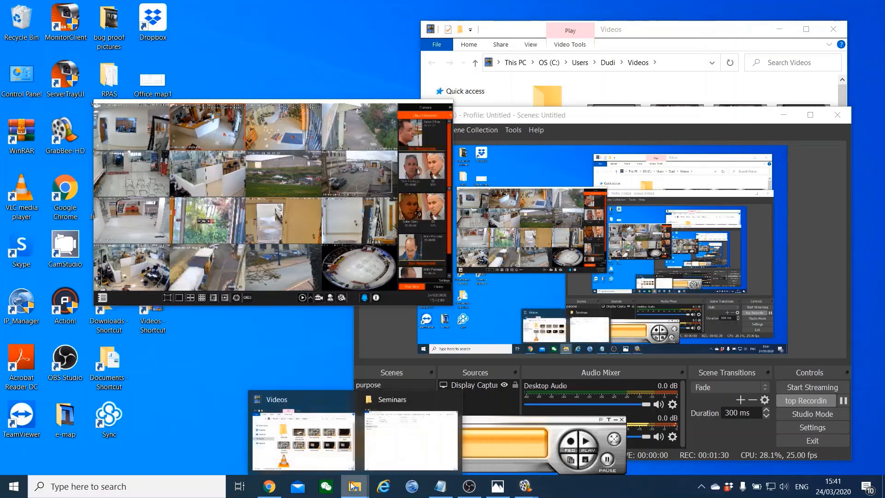
{"action": "left_click", "coordinate": [306, 433]}
{"action": "double_click", "coordinate": [611, 113]}
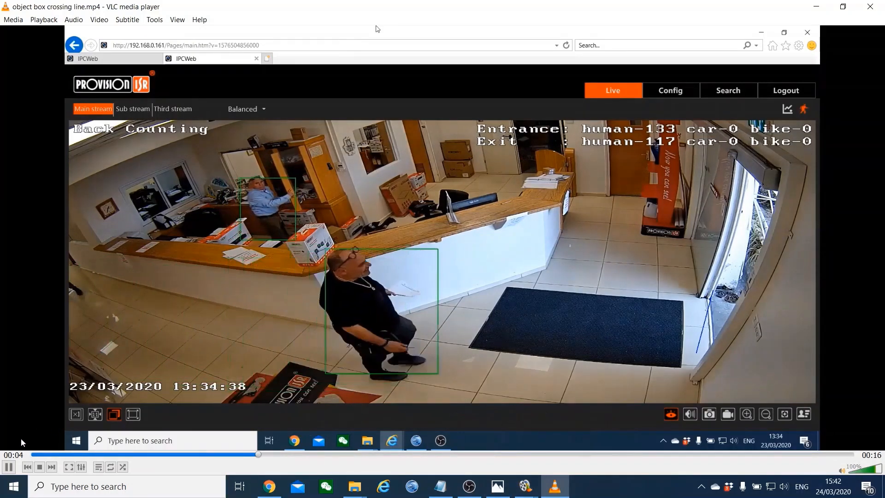
Play the crossing line recording, pausing and resuming it to examine the object boxes as people cross the counting line.
{"action": "left_click", "coordinate": [8, 467]}
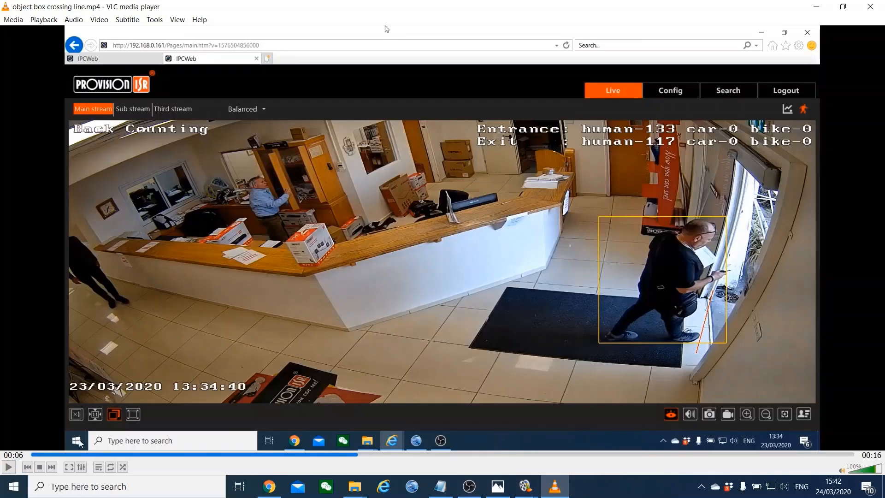
{"action": "left_click", "coordinate": [9, 467]}
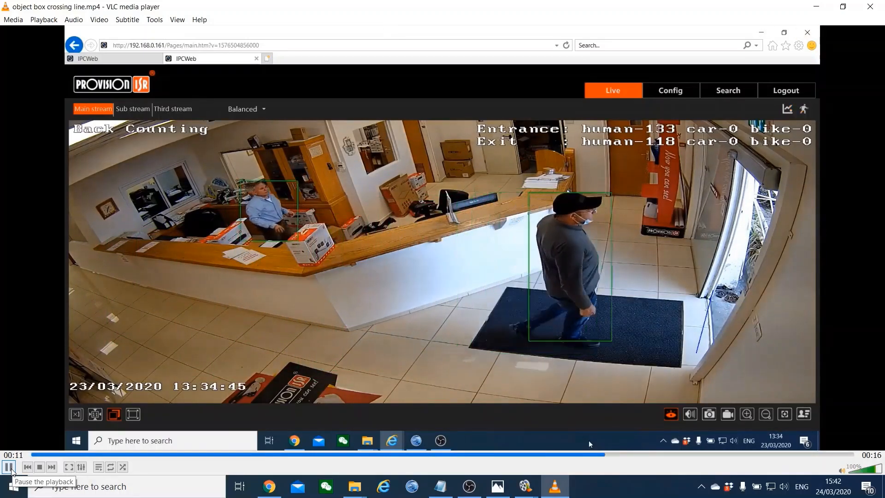
{"action": "left_click", "coordinate": [11, 469]}
{"action": "left_click", "coordinate": [11, 469]}
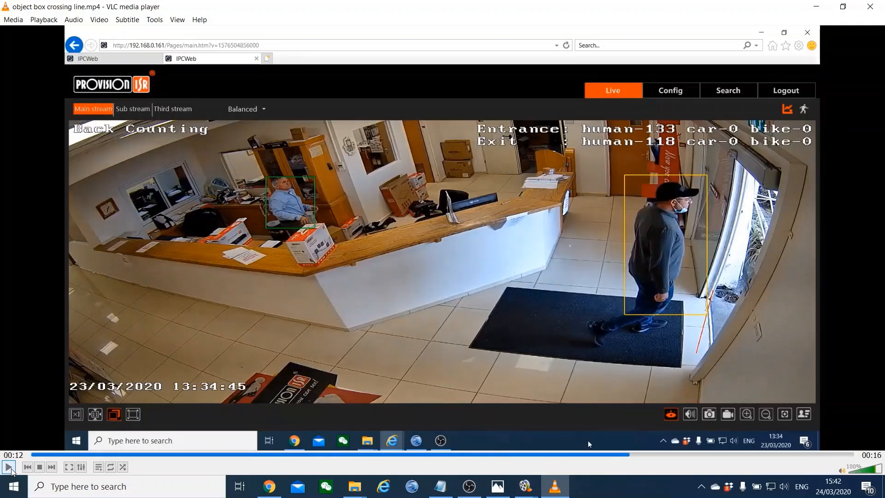
{"action": "left_click", "coordinate": [9, 467]}
{"action": "left_click", "coordinate": [9, 467]}
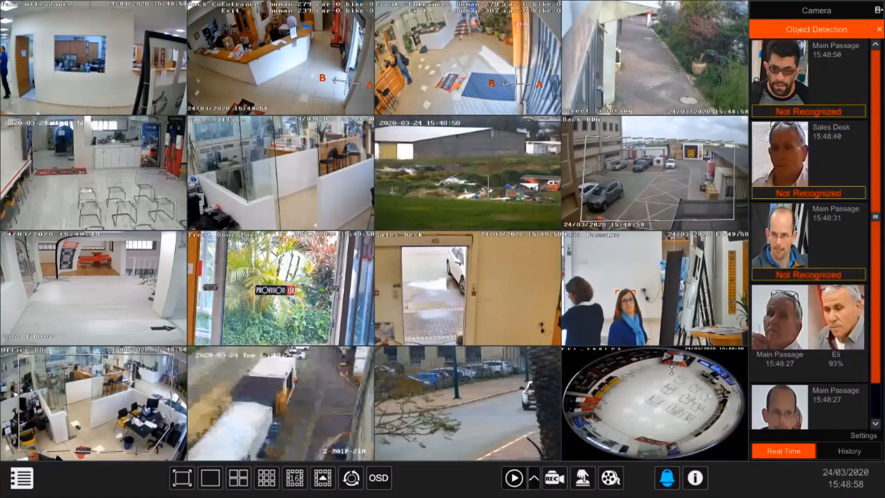
From the recorder's live view, reopen the Object Counting event settings for the Back Counting camera.
{"action": "left_click", "coordinate": [22, 479]}
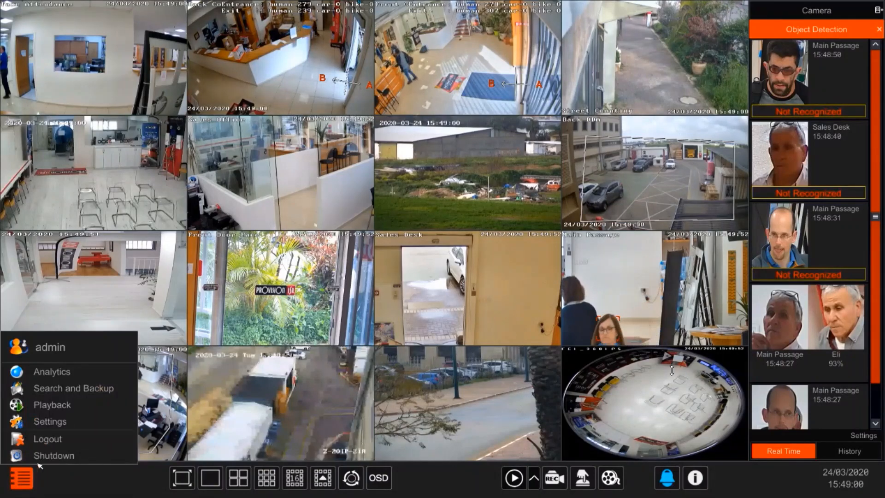
{"action": "left_click", "coordinate": [53, 422]}
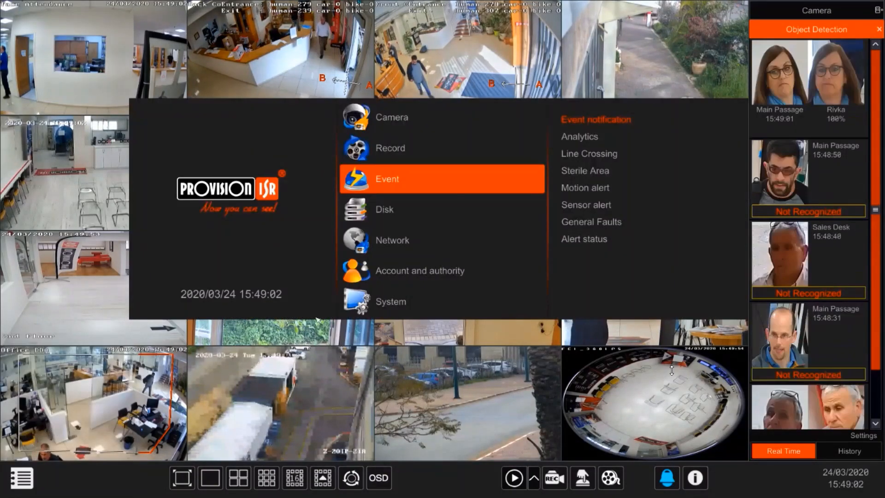
{"action": "left_click", "coordinate": [578, 137]}
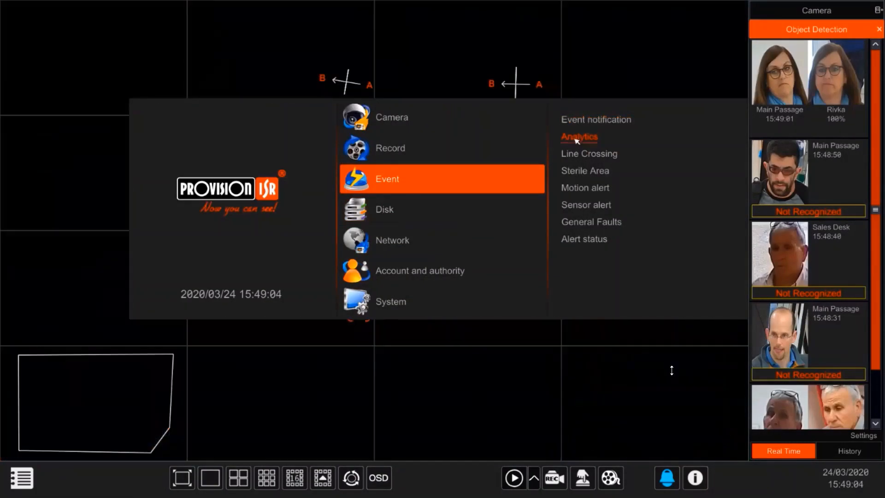
{"action": "left_click", "coordinate": [37, 188]}
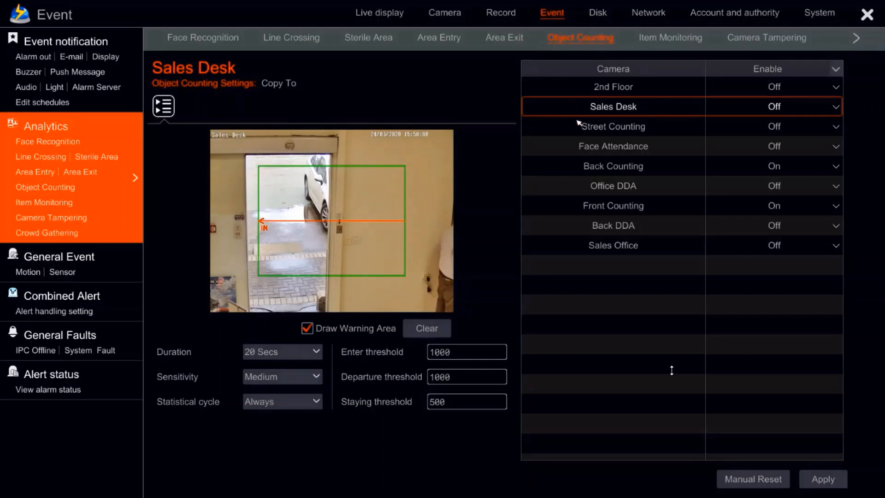
{"action": "left_click", "coordinate": [619, 166]}
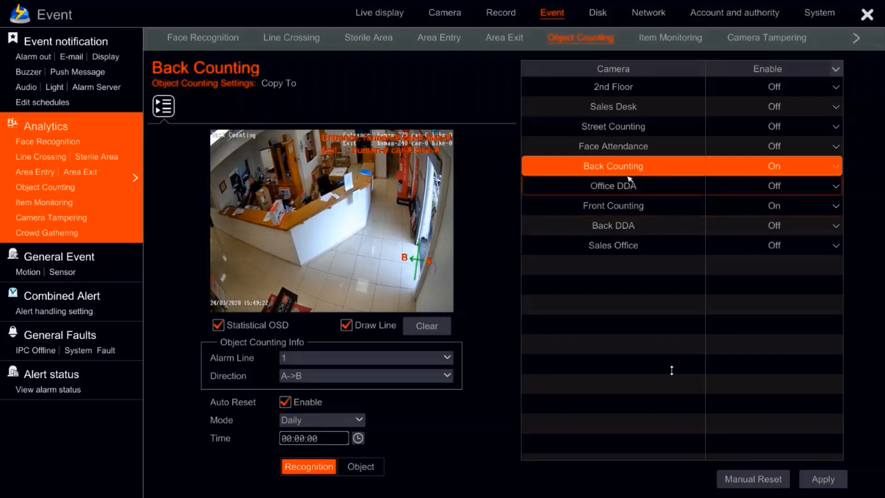
Turn off object counting for Back Counting and apply the change.
{"action": "left_click", "coordinate": [766, 164]}
{"action": "left_click", "coordinate": [766, 164]}
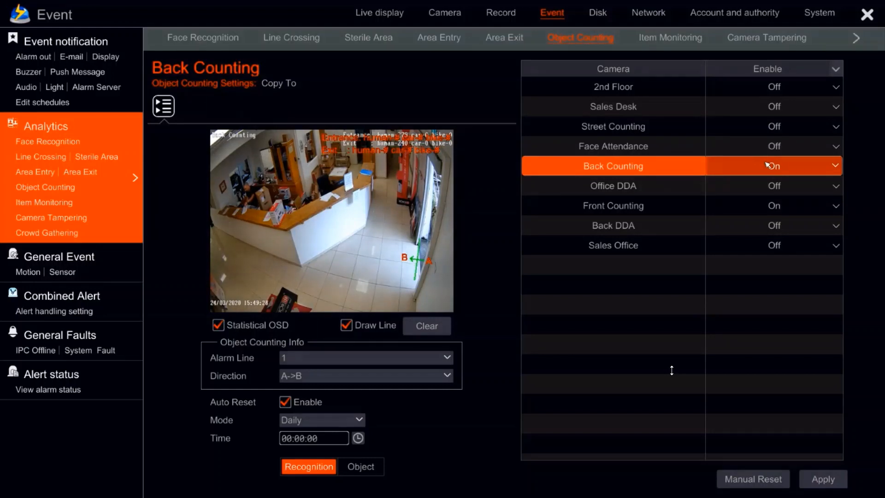
{"action": "left_click", "coordinate": [766, 164]}
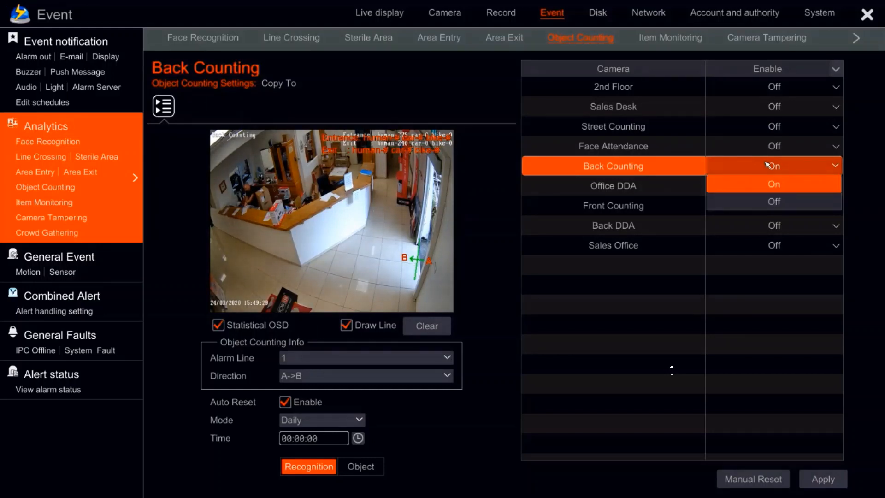
{"action": "left_click", "coordinate": [771, 203]}
{"action": "left_click", "coordinate": [820, 480]}
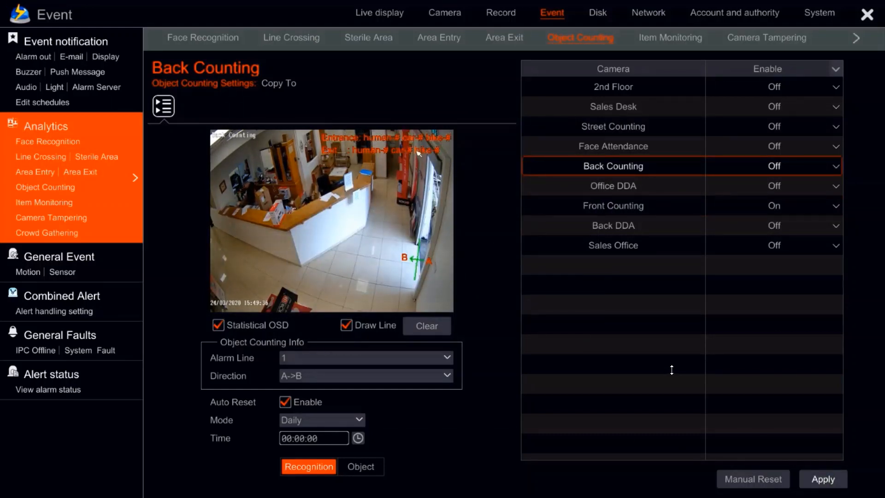
Turn object counting back on for Back Counting and apply the change.
{"action": "left_click", "coordinate": [739, 170]}
{"action": "left_click", "coordinate": [740, 192]}
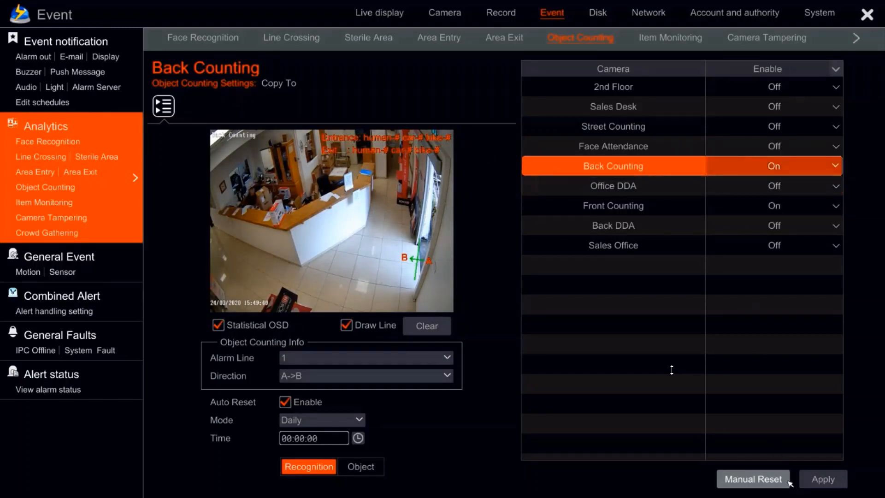
{"action": "left_click", "coordinate": [807, 482]}
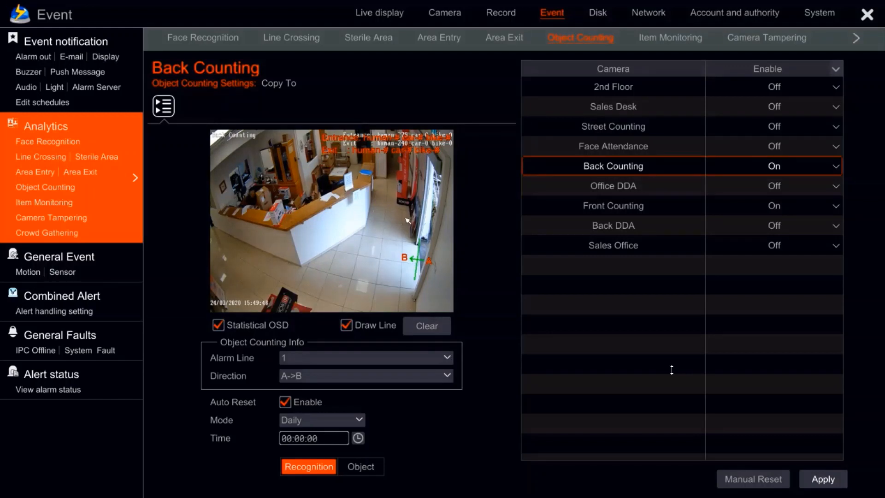
Draw Back Counting's alarm line 1 vertically across the open floor, and redraw it vertically at the exit doorway.
{"action": "left_click_drag", "start_coordinate": [393, 210], "coordinate": [393, 266]}
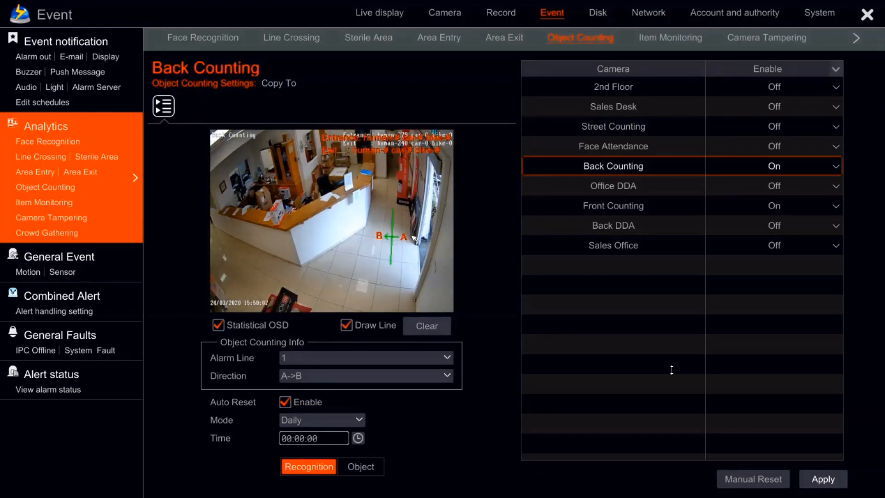
{"action": "left_click_drag", "start_coordinate": [420, 240], "coordinate": [420, 283]}
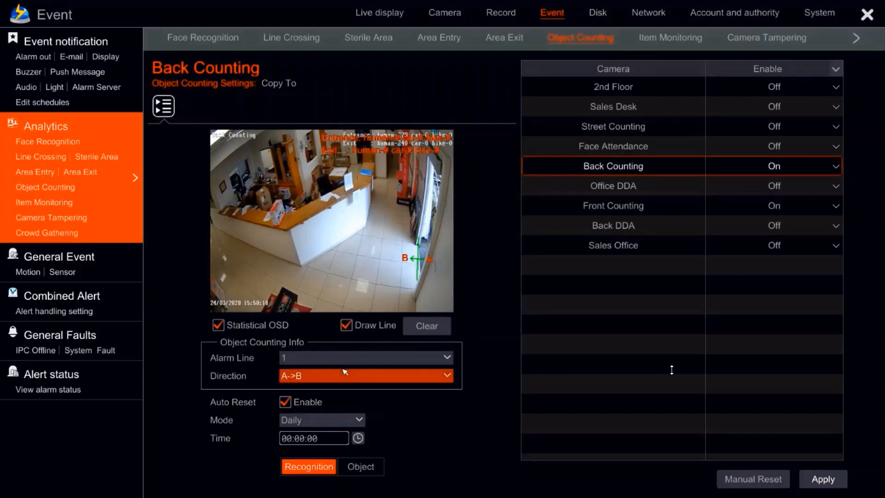
Disable and re-enable Auto Reset for Back Counting, and check the reset time choices without changing the time.
{"action": "left_click", "coordinate": [285, 402]}
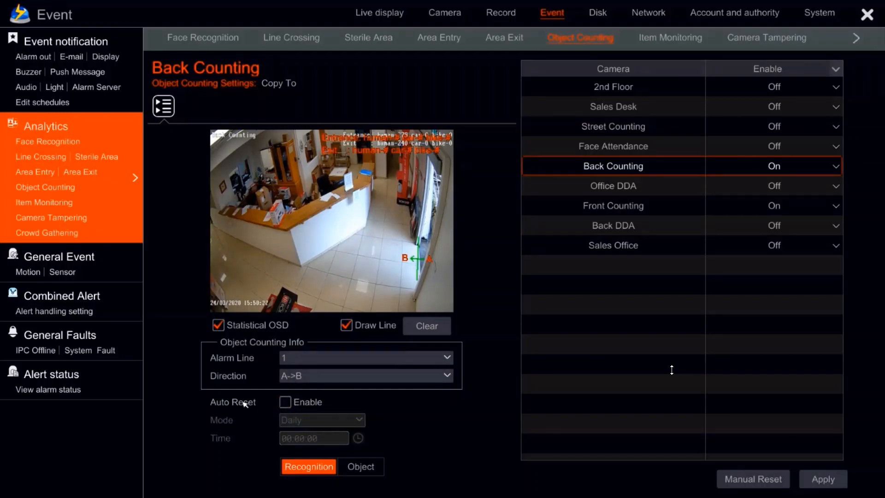
{"action": "left_click", "coordinate": [286, 402]}
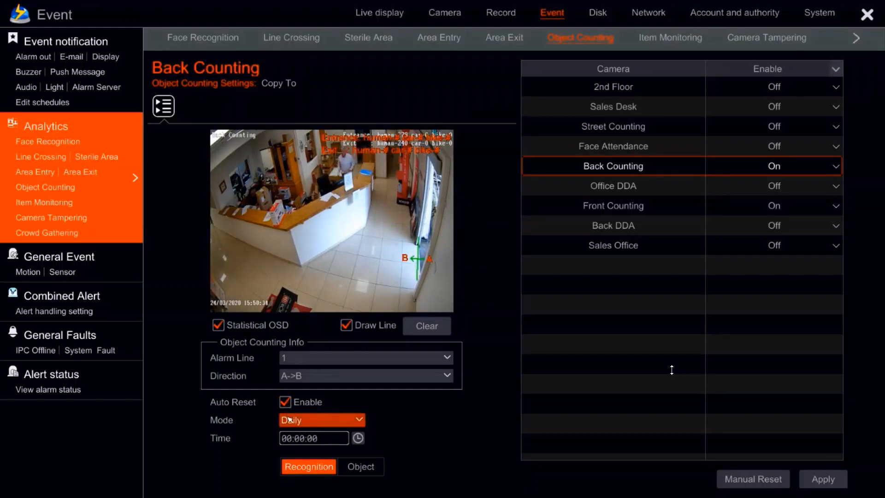
{"action": "left_click", "coordinate": [357, 438]}
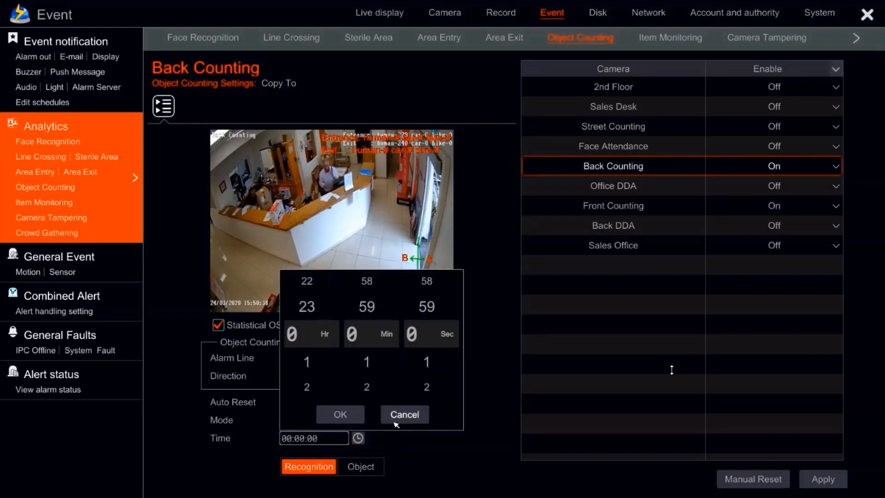
{"action": "left_click", "coordinate": [396, 422]}
Set Back Counting's Auto Reset mode to Weekly, with Sunday as the reset day.
{"action": "left_click", "coordinate": [343, 421]}
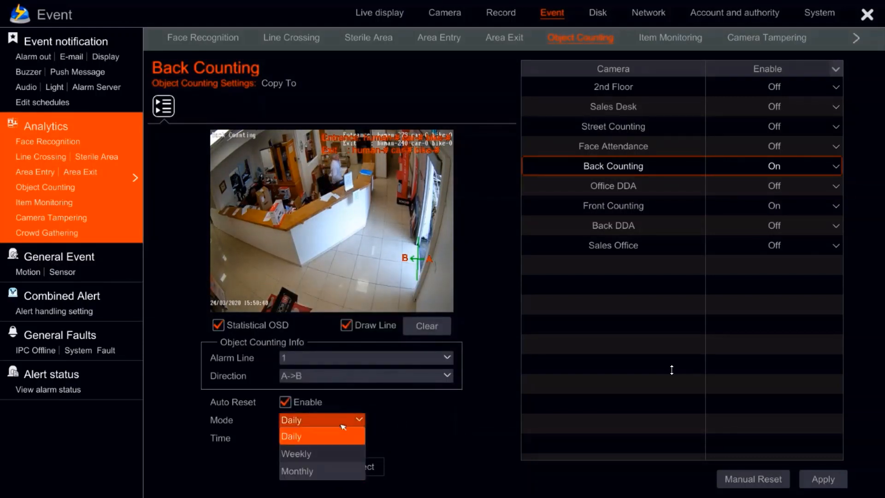
{"action": "left_click", "coordinate": [299, 452]}
{"action": "left_click", "coordinate": [301, 439]}
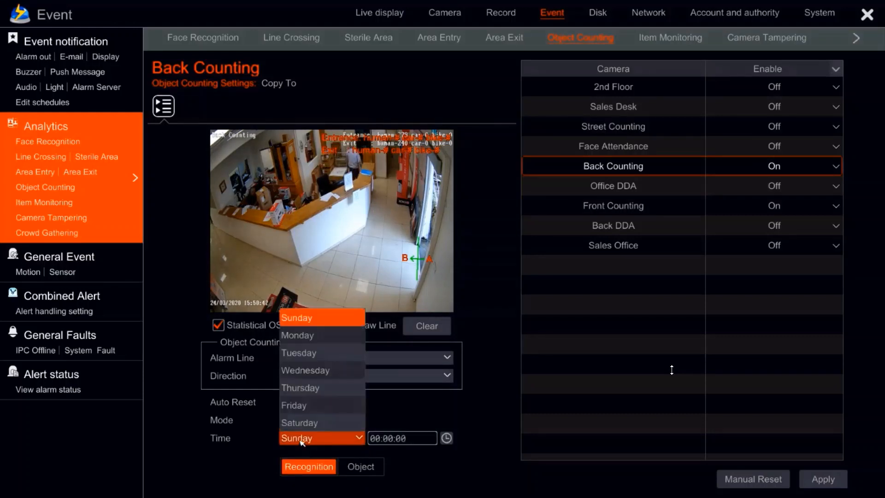
{"action": "left_click", "coordinate": [299, 440]}
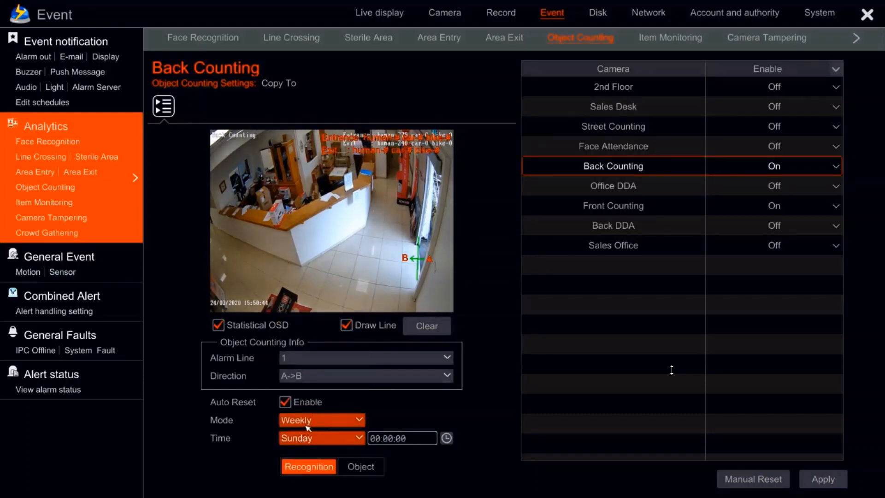
Set Back Counting's Auto Reset mode to Monthly, with day 6 as the reset day.
{"action": "left_click", "coordinate": [308, 427]}
{"action": "left_click", "coordinate": [294, 468]}
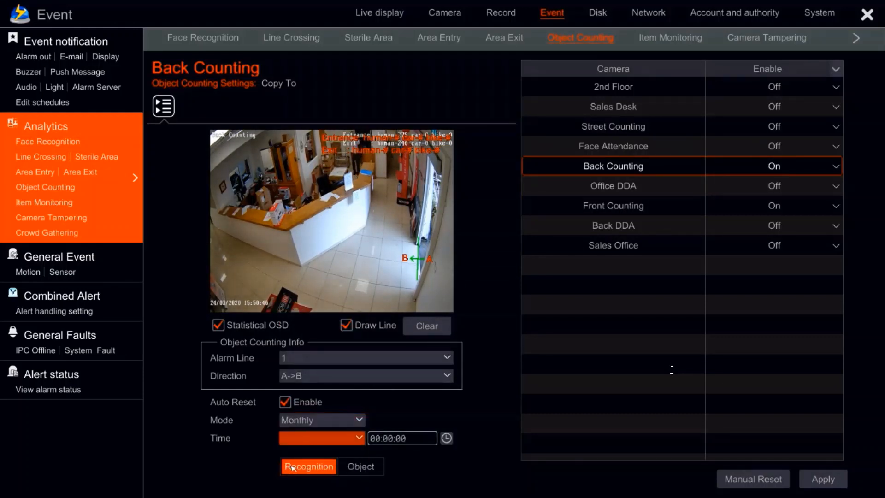
{"action": "left_click", "coordinate": [309, 437]}
{"action": "left_click", "coordinate": [329, 408]}
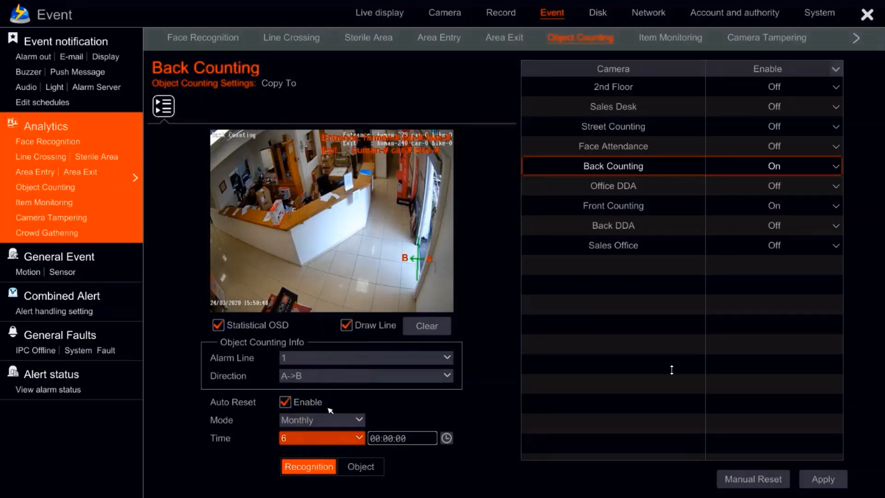
Change Back Counting's monthly Auto Reset day to 31.
{"action": "left_click", "coordinate": [341, 438]}
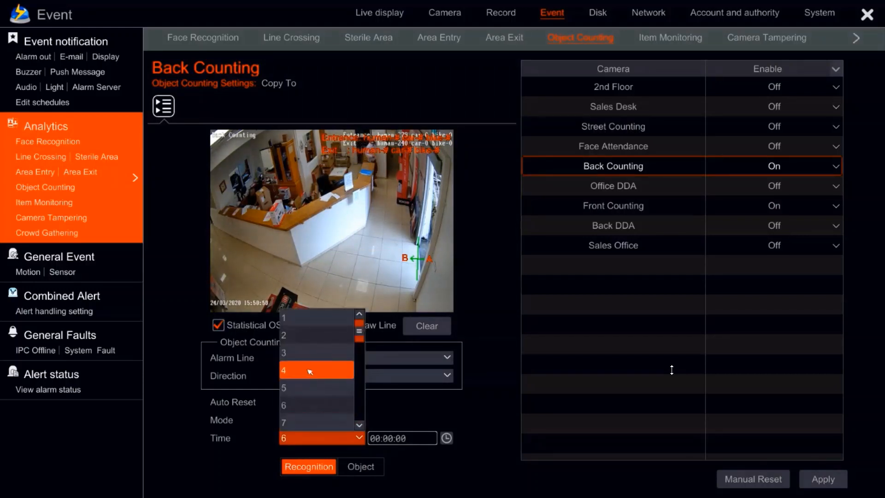
{"action": "scroll", "coordinate": [310, 371], "scroll_direction": "down", "scroll_amount": 8}
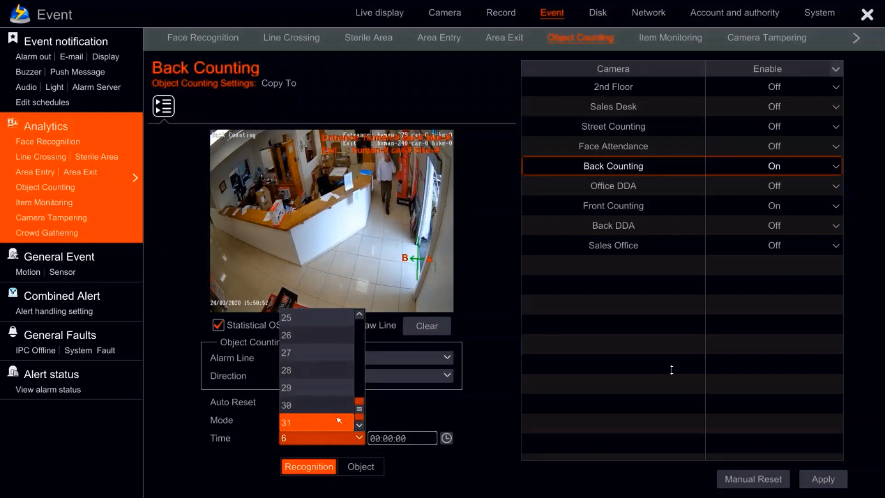
{"action": "left_click", "coordinate": [339, 420]}
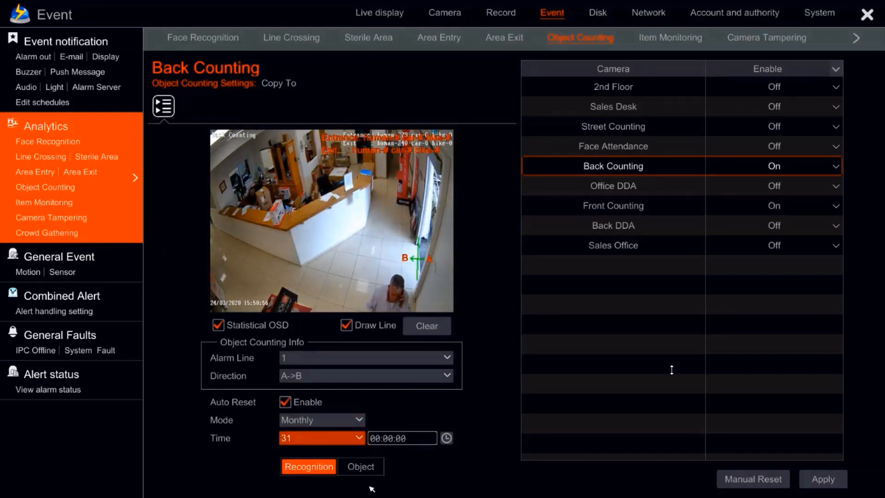
Review Back Counting's detection object and sensitivity options, and look at the Object Counting settings of the Sales Desk camera.
{"action": "left_click", "coordinate": [362, 467]}
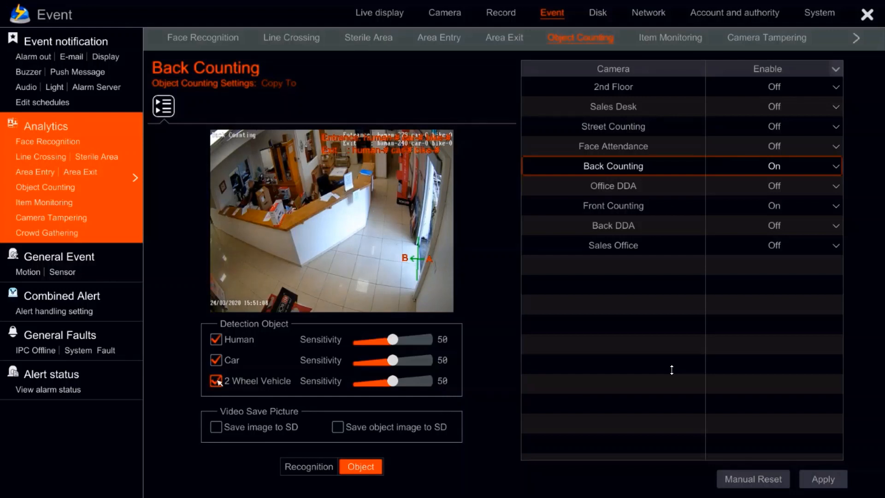
{"action": "left_click", "coordinate": [295, 467]}
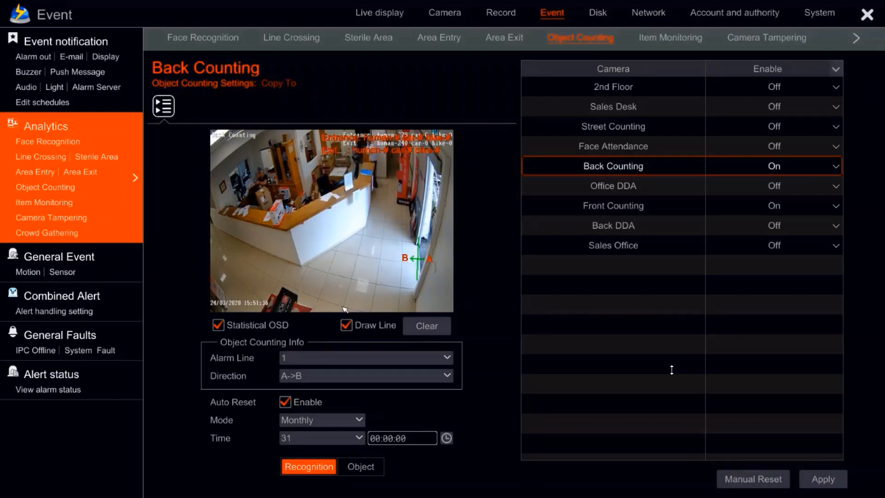
{"action": "left_click", "coordinate": [666, 106]}
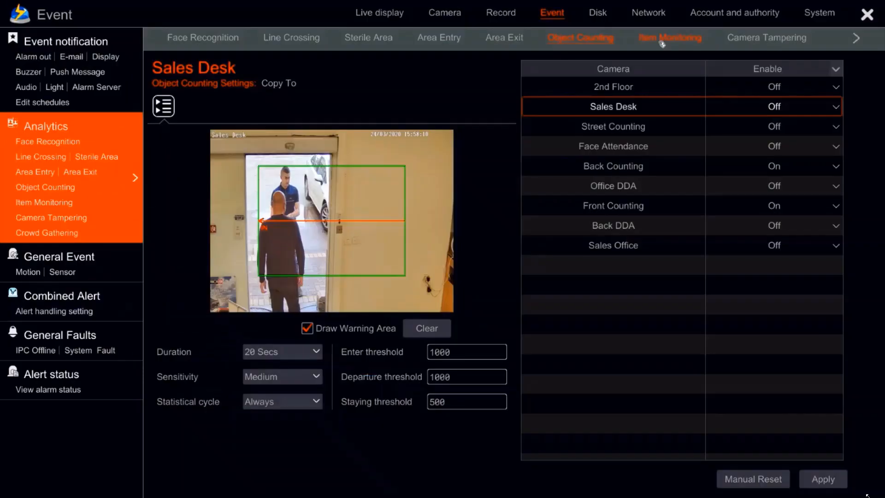
In Item Monitoring, clear the 2nd Floor camera's warning area 1 and set the detect type to Left Item.
{"action": "left_click", "coordinate": [662, 41]}
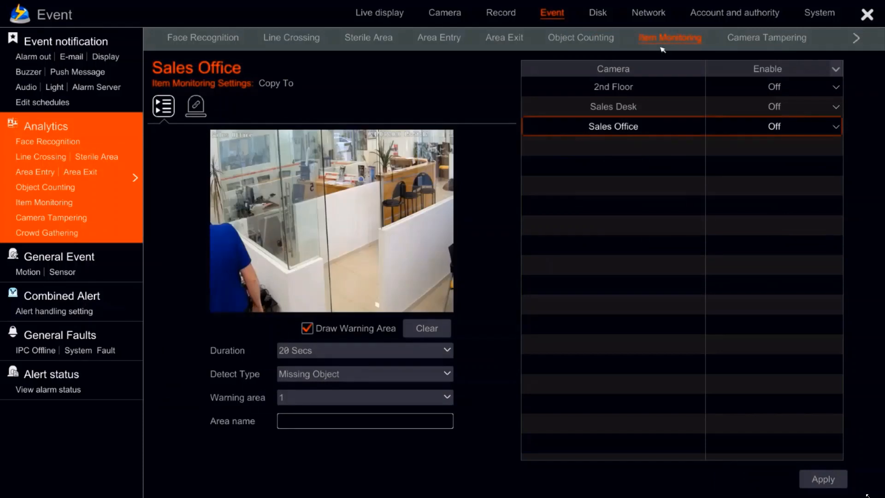
{"action": "left_click", "coordinate": [611, 94]}
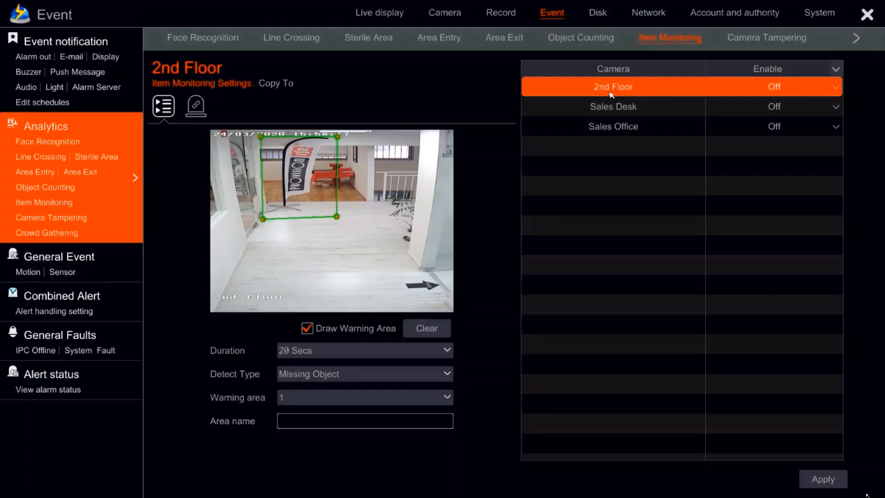
{"action": "left_click", "coordinate": [439, 327]}
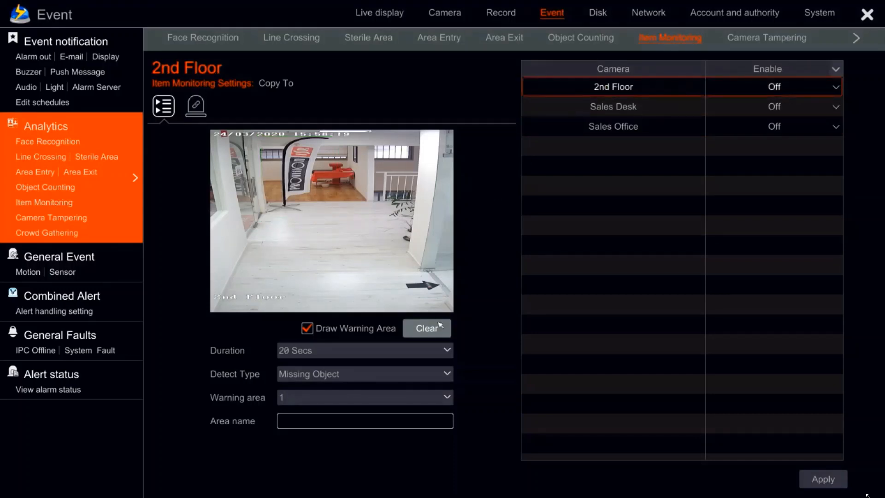
{"action": "left_click", "coordinate": [348, 371]}
{"action": "left_click", "coordinate": [334, 391]}
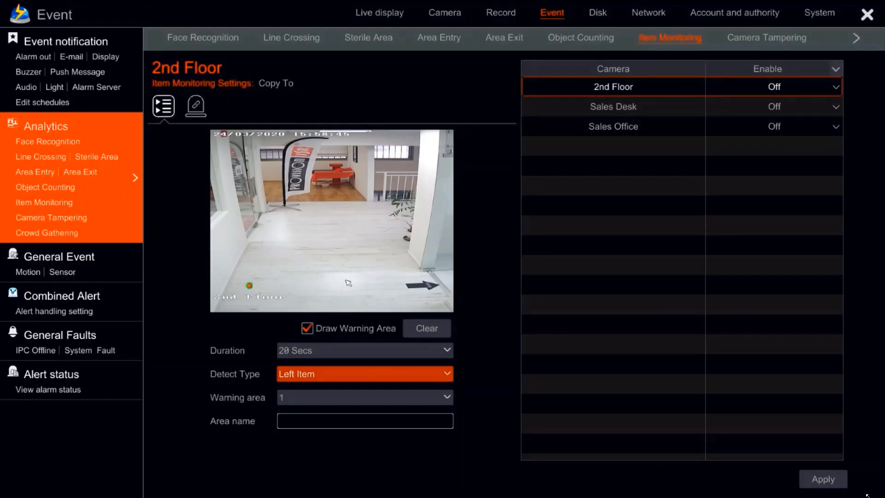
Draw 2nd Floor's warning area 1 as a closed four-point shape over the open white floor.
{"action": "left_click", "coordinate": [380, 288]}
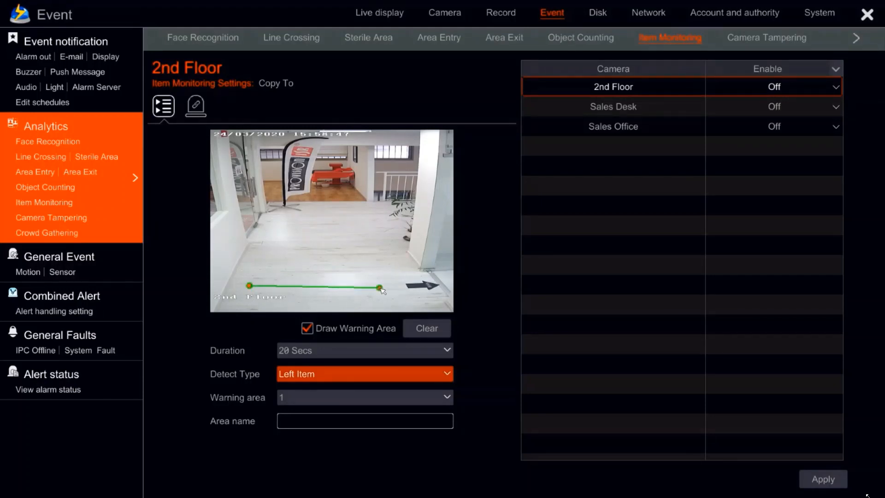
{"action": "left_click", "coordinate": [373, 218]}
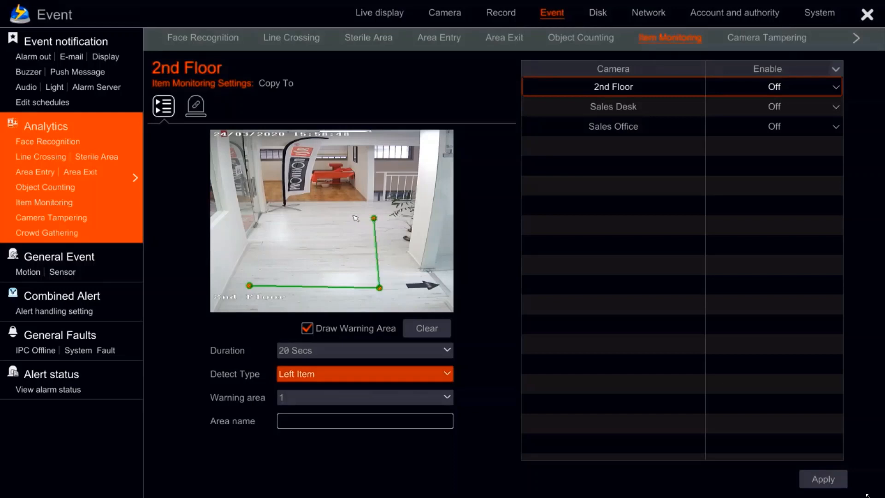
{"action": "left_click", "coordinate": [275, 215]}
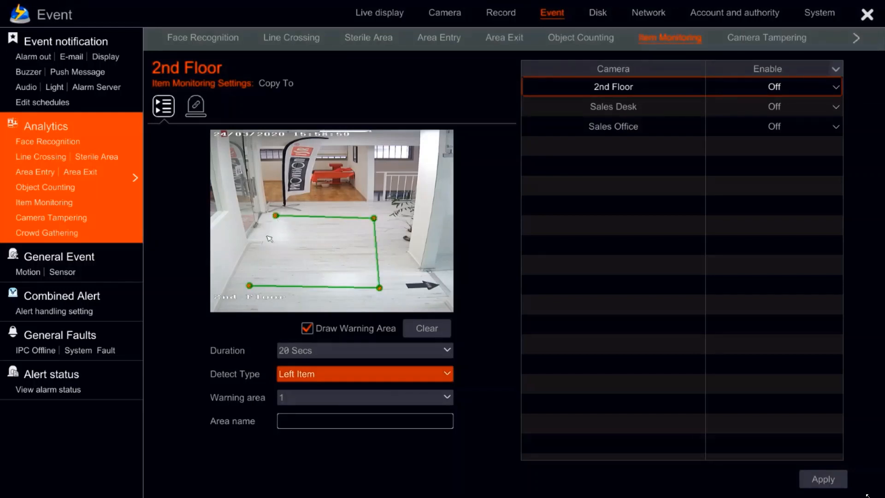
{"action": "left_click", "coordinate": [250, 286]}
Draw 2nd Floor's warning area 2 as a narrow four-point strip across the wooden floor around the flag's base.
{"action": "left_click", "coordinate": [298, 402]}
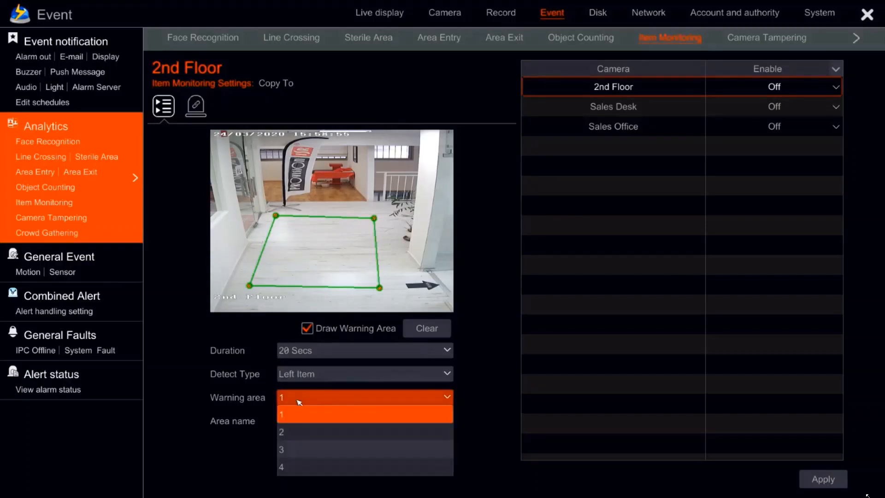
{"action": "left_click", "coordinate": [301, 433]}
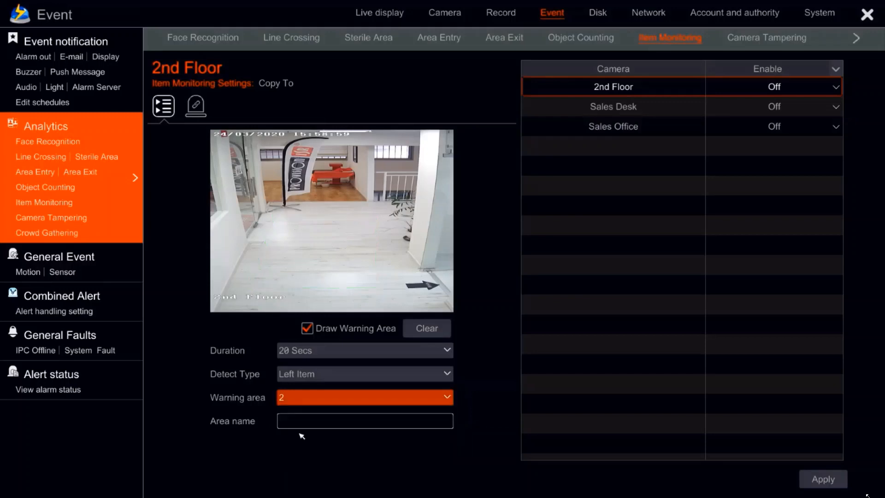
{"action": "left_click", "coordinate": [356, 183]}
{"action": "left_click", "coordinate": [363, 205]}
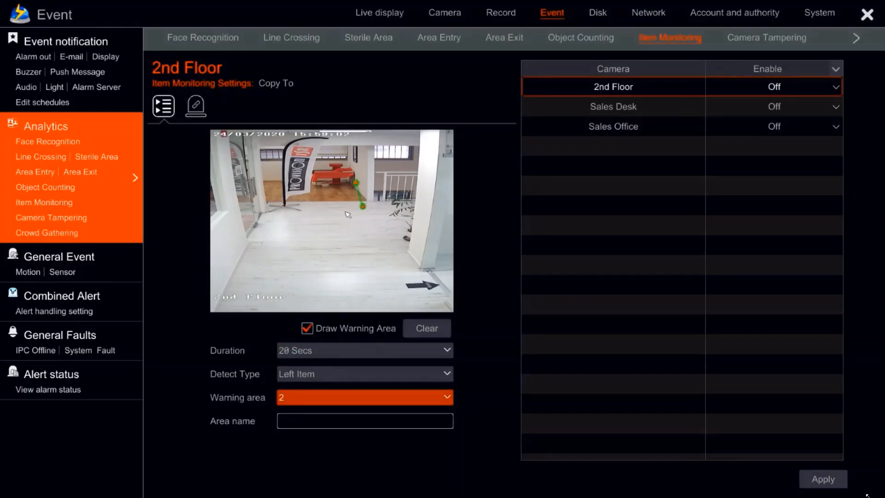
{"action": "left_click", "coordinate": [269, 208]}
{"action": "left_click", "coordinate": [267, 183]}
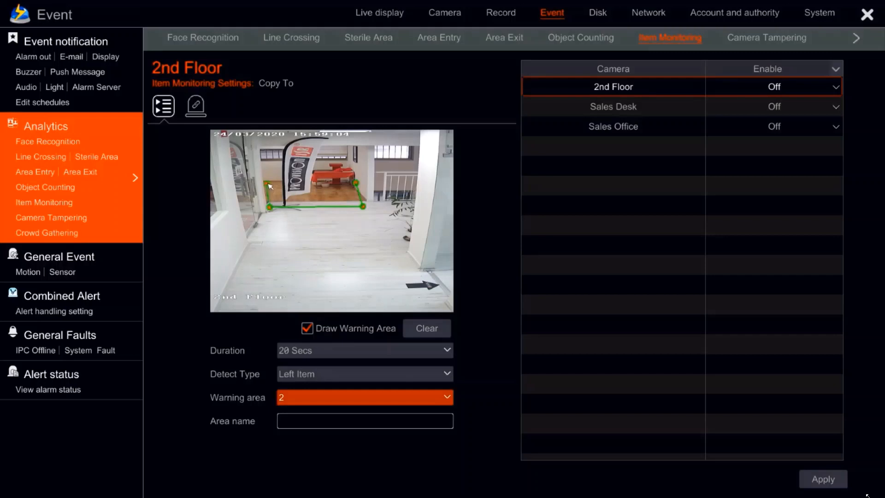
{"action": "left_click", "coordinate": [356, 184]}
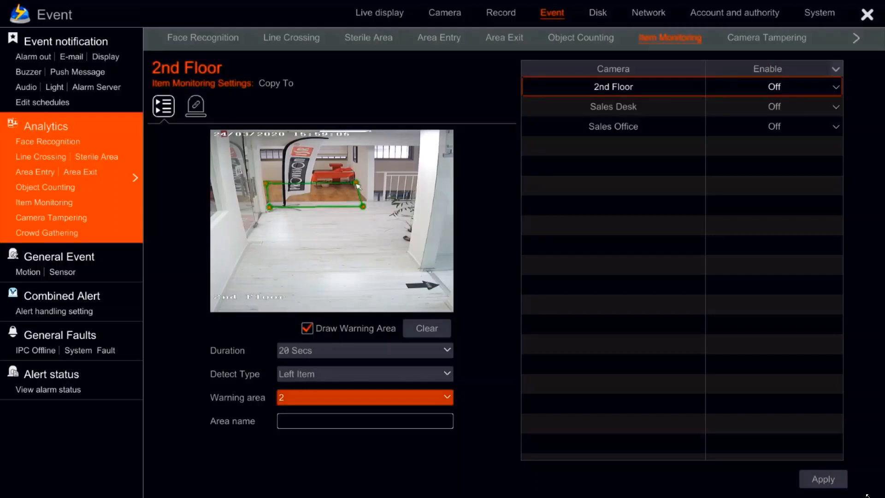
Clear 2nd Floor's warning area 1 and set the detect type to Missing Object.
{"action": "left_click", "coordinate": [324, 400]}
{"action": "left_click", "coordinate": [314, 412]}
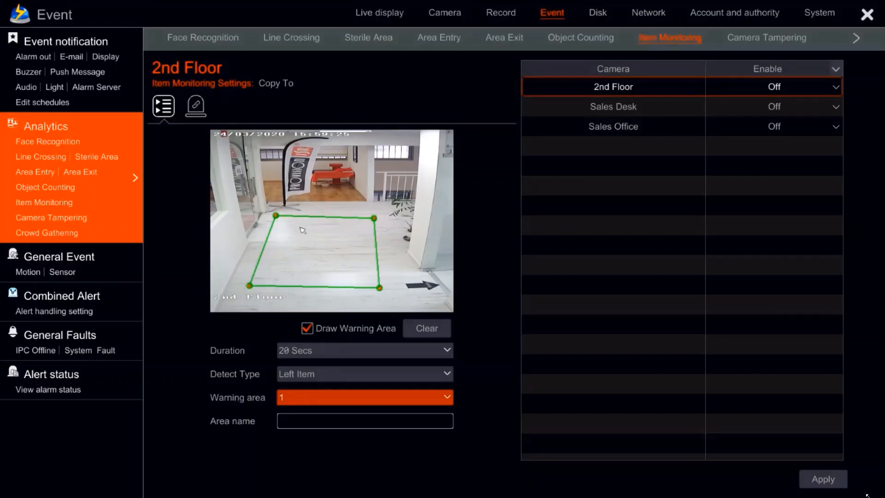
{"action": "left_click", "coordinate": [423, 327]}
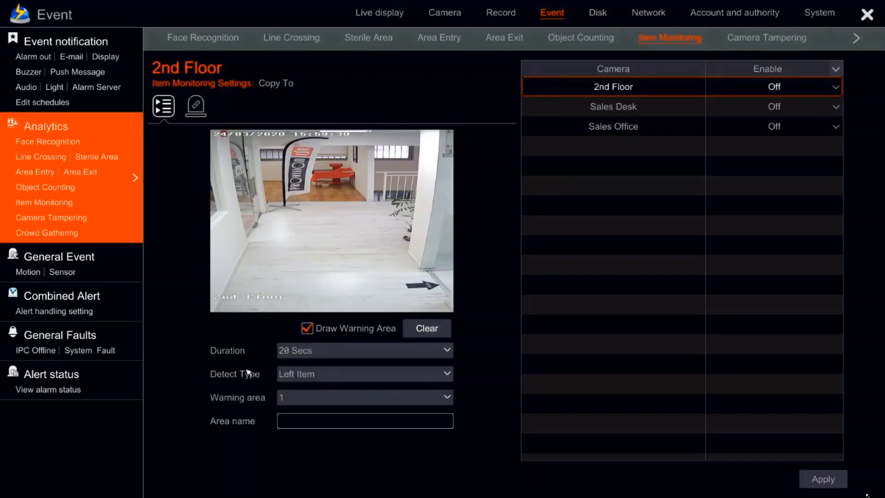
{"action": "left_click", "coordinate": [298, 374]}
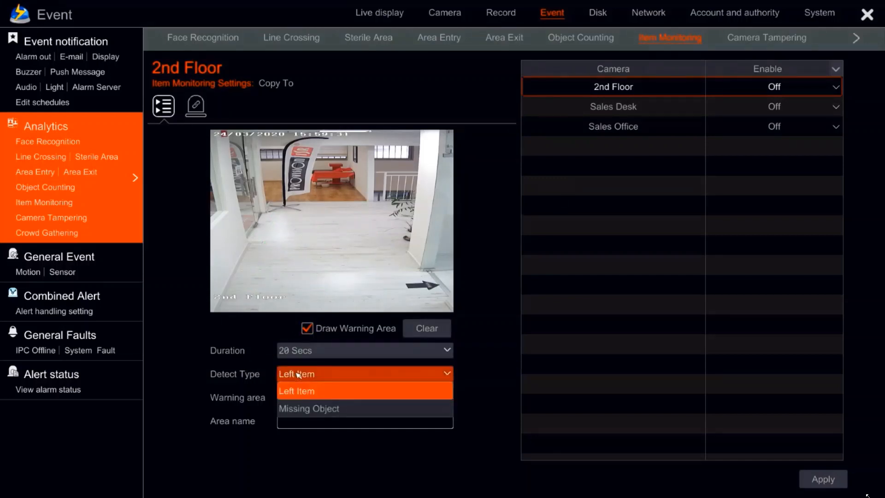
{"action": "left_click", "coordinate": [298, 409]}
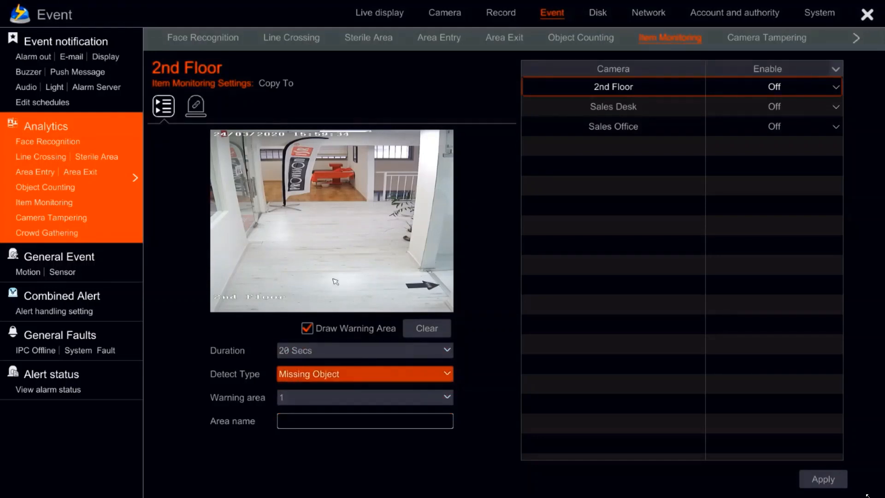
{"action": "left_click", "coordinate": [380, 284]}
{"action": "left_click", "coordinate": [327, 285]}
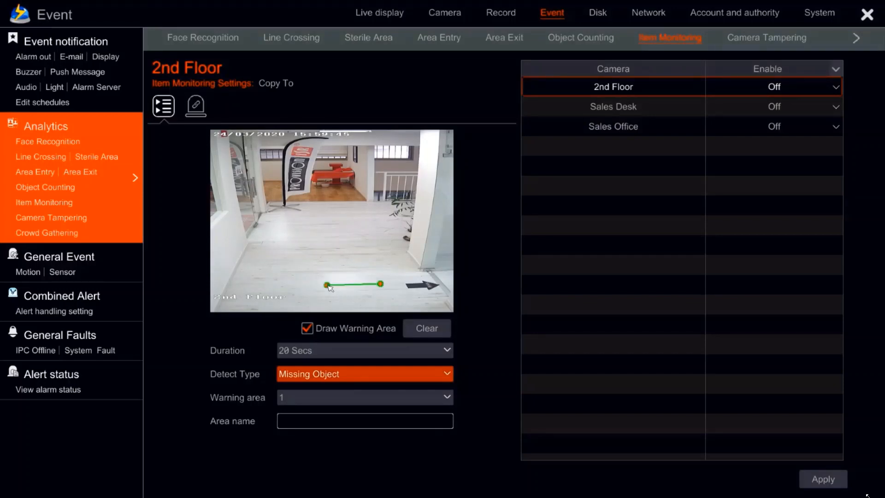
{"action": "left_click", "coordinate": [326, 238]}
{"action": "left_click", "coordinate": [407, 331]}
Draw 2nd Floor's warning area 1 as a large five-point shape covering the white floor, the flag and the red furniture.
{"action": "left_click", "coordinate": [375, 215]}
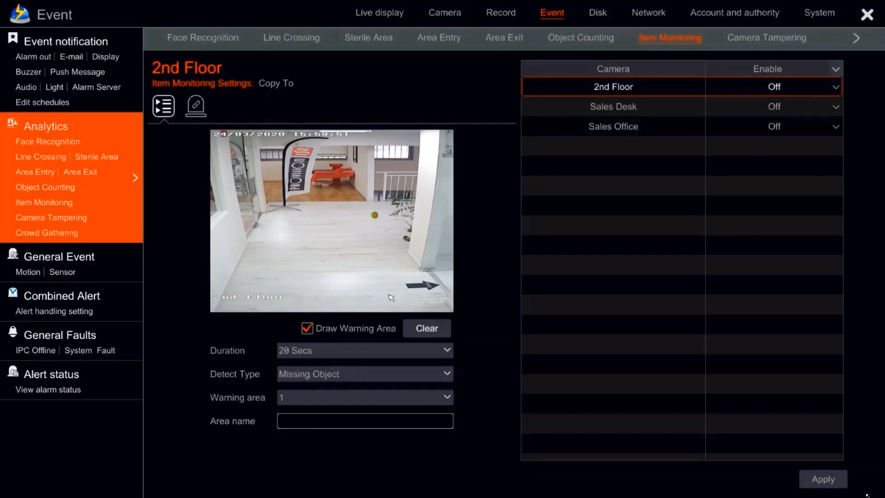
{"action": "left_click", "coordinate": [388, 304]}
{"action": "left_click", "coordinate": [232, 302]}
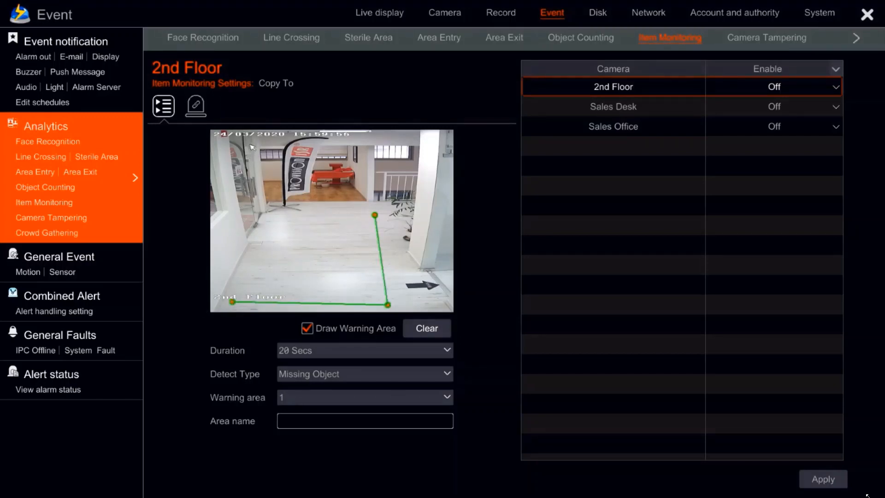
{"action": "left_click", "coordinate": [249, 140]}
{"action": "left_click", "coordinate": [391, 143]}
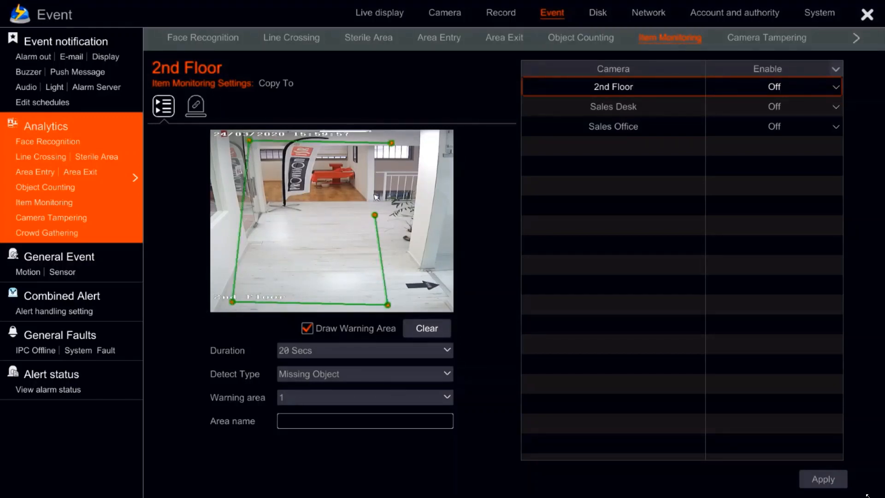
{"action": "left_click", "coordinate": [375, 215]}
Set 2nd Floor's Item Monitoring duration to 10 Secs and apply it, and try to switch monitoring on.
{"action": "left_click", "coordinate": [310, 351]}
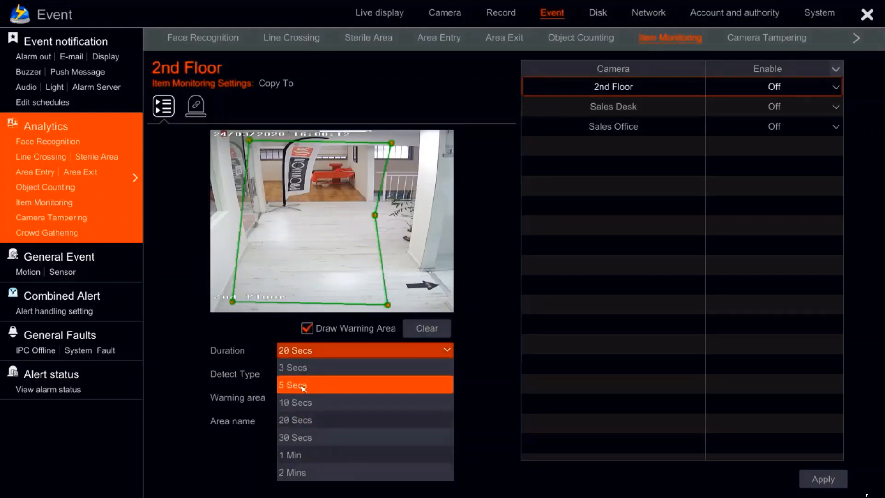
{"action": "left_click", "coordinate": [302, 402]}
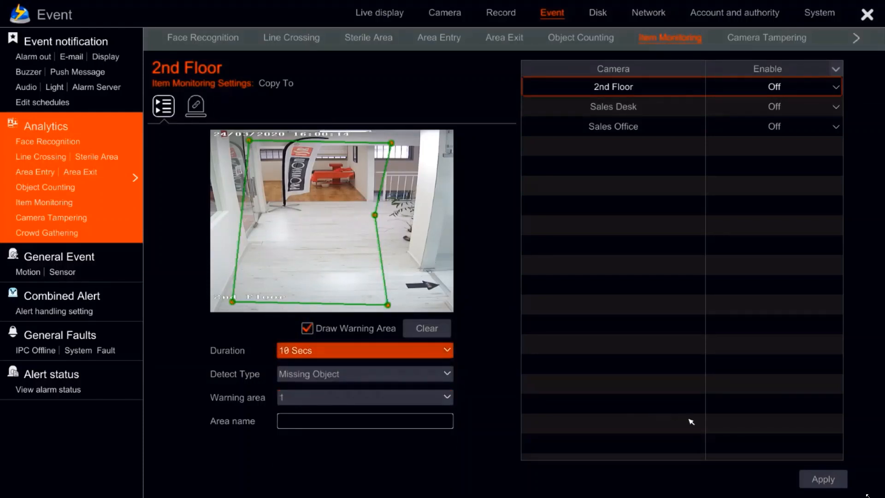
{"action": "left_click", "coordinate": [830, 482]}
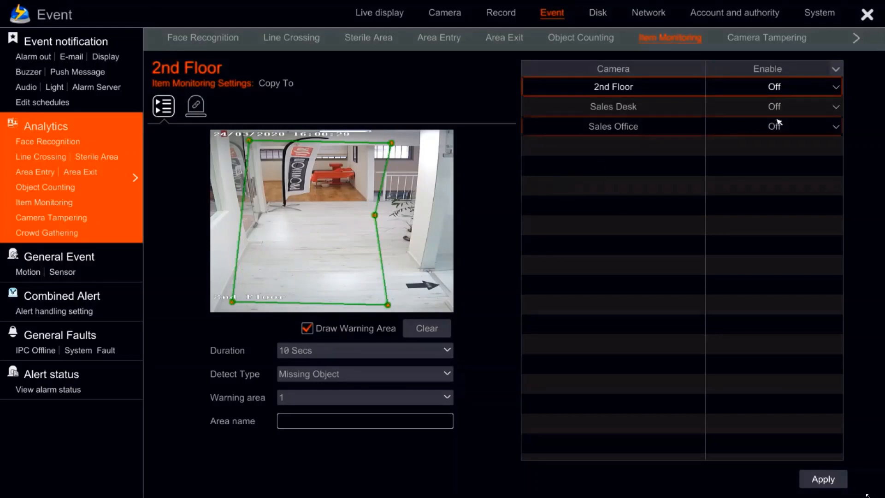
{"action": "left_click", "coordinate": [793, 92]}
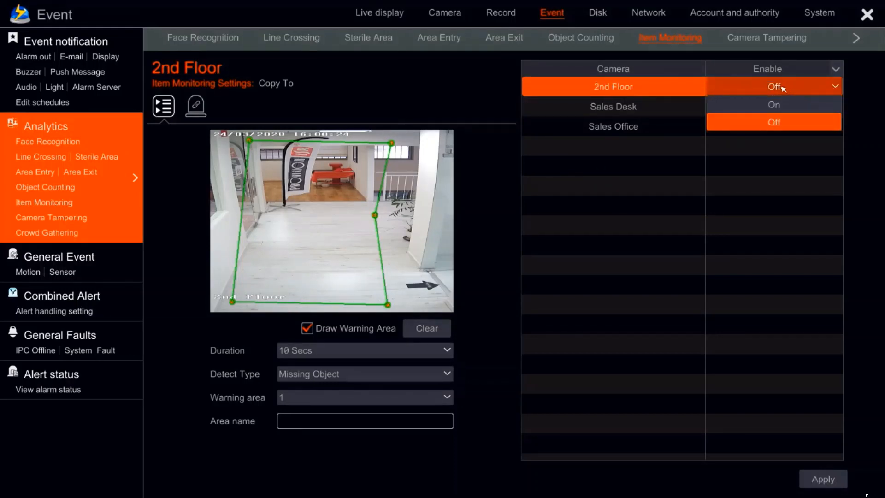
{"action": "left_click", "coordinate": [773, 104]}
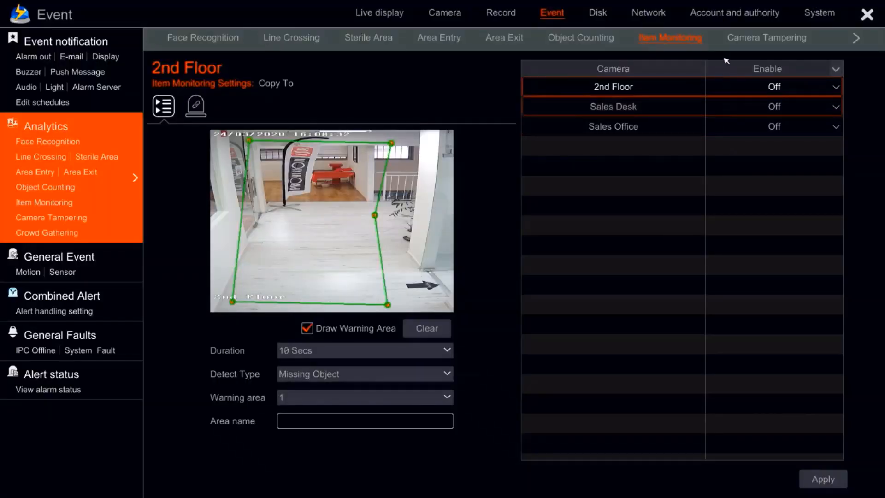
Open the Camera Tampering settings for the Front Door Face camera.
{"action": "left_click", "coordinate": [736, 41]}
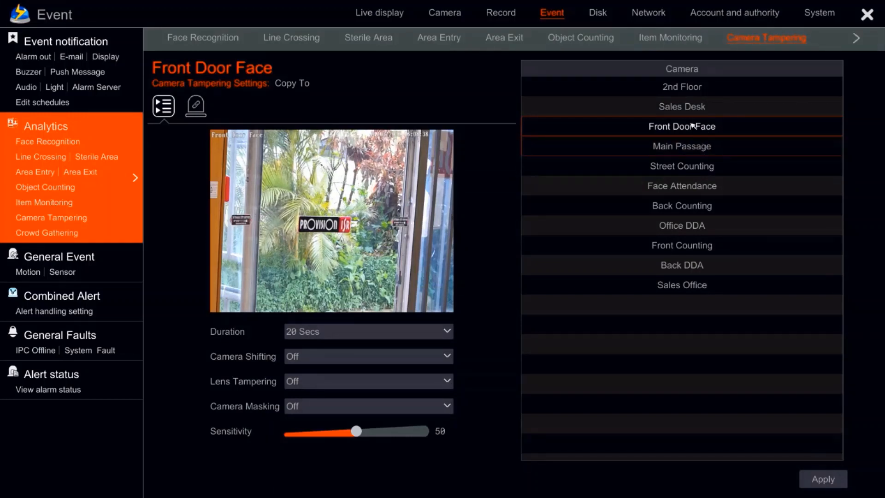
{"action": "left_click", "coordinate": [669, 38]}
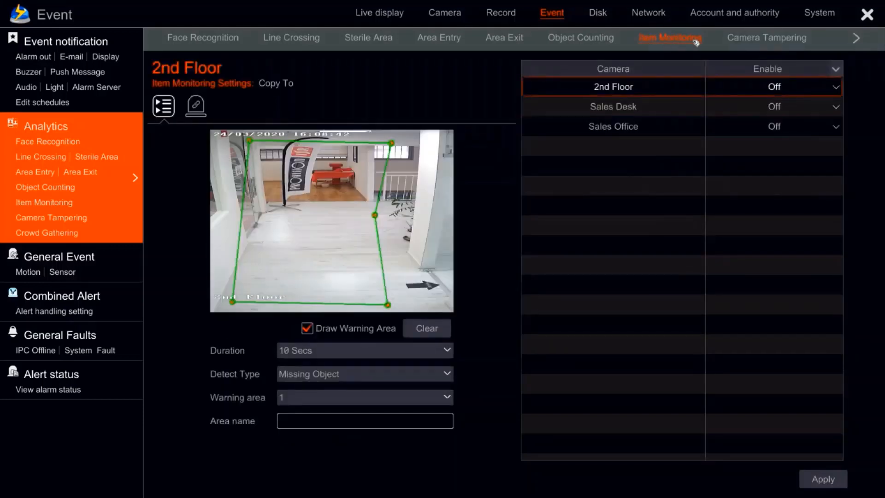
{"action": "left_click", "coordinate": [761, 42]}
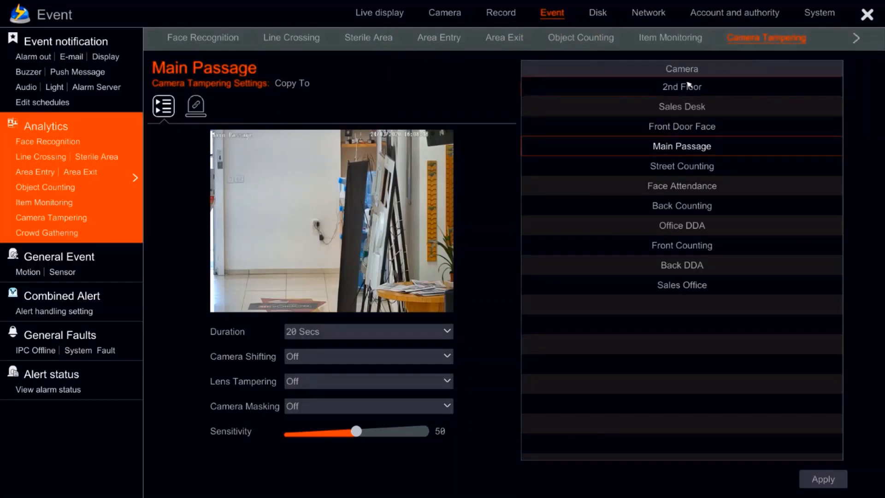
{"action": "left_click", "coordinate": [656, 133]}
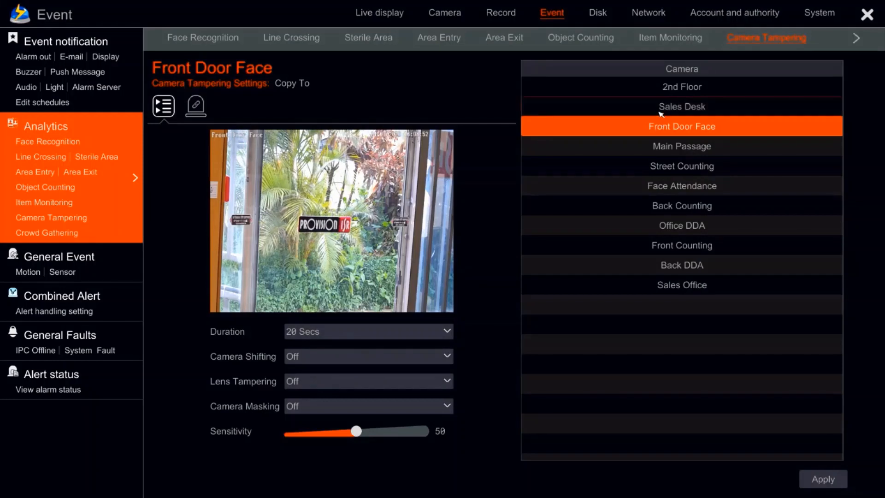
Switch on Camera Shifting, Lens Tampering and Camera Masking detection for the 2nd Floor camera.
{"action": "left_click", "coordinate": [661, 111]}
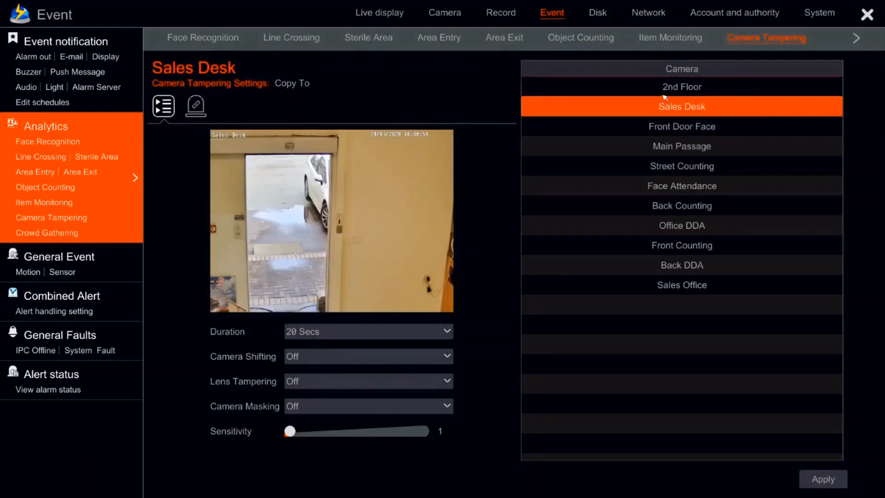
{"action": "left_click", "coordinate": [664, 87]}
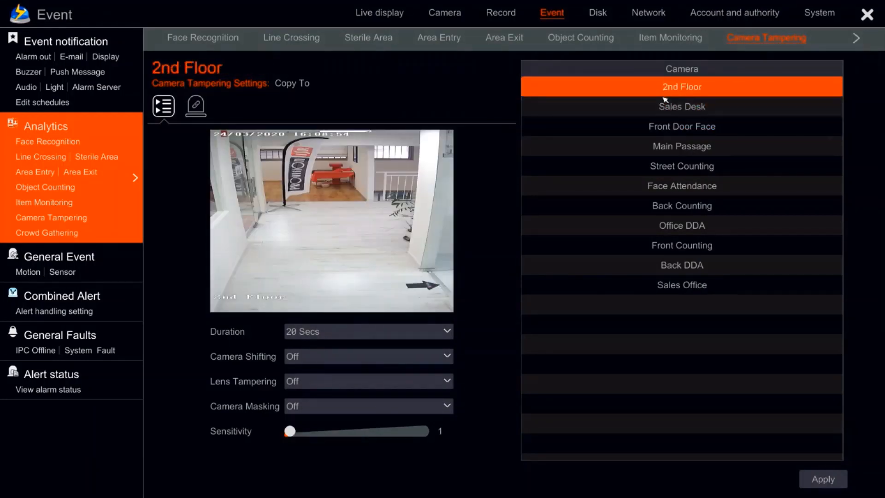
{"action": "left_click", "coordinate": [352, 358]}
{"action": "left_click", "coordinate": [344, 376]}
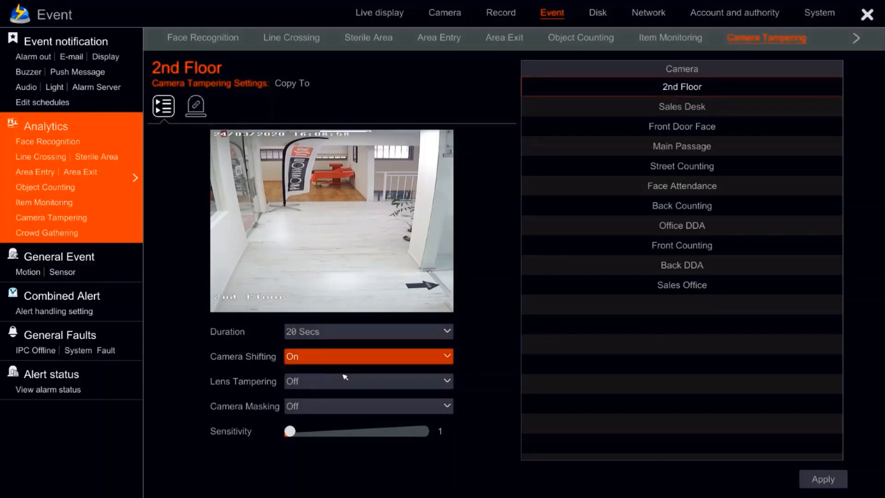
{"action": "left_click", "coordinate": [342, 383]}
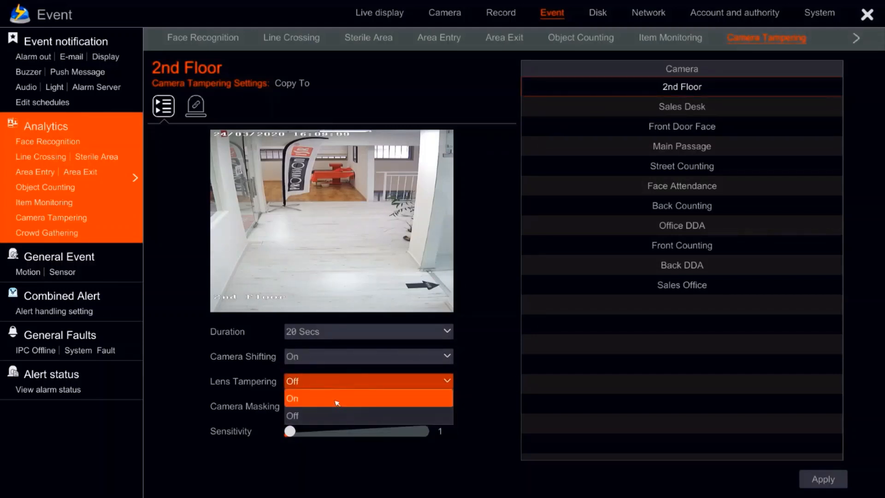
{"action": "left_click", "coordinate": [337, 403]}
{"action": "left_click", "coordinate": [338, 408]}
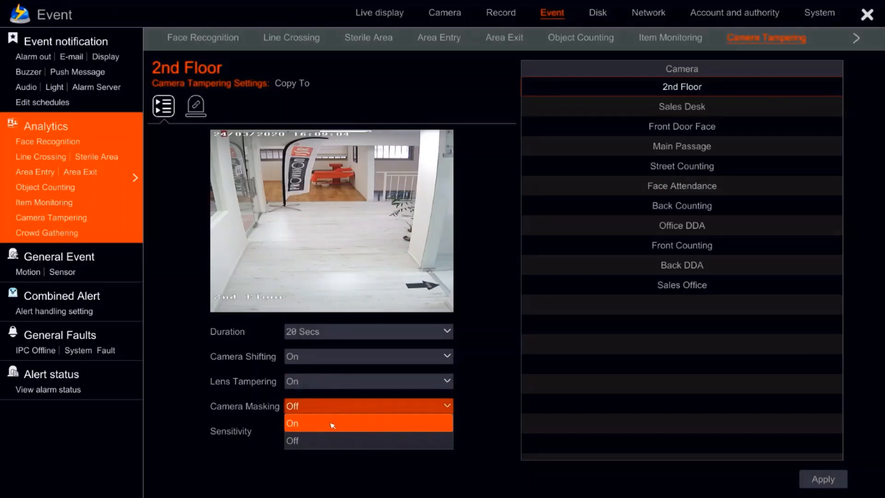
{"action": "left_click", "coordinate": [332, 424]}
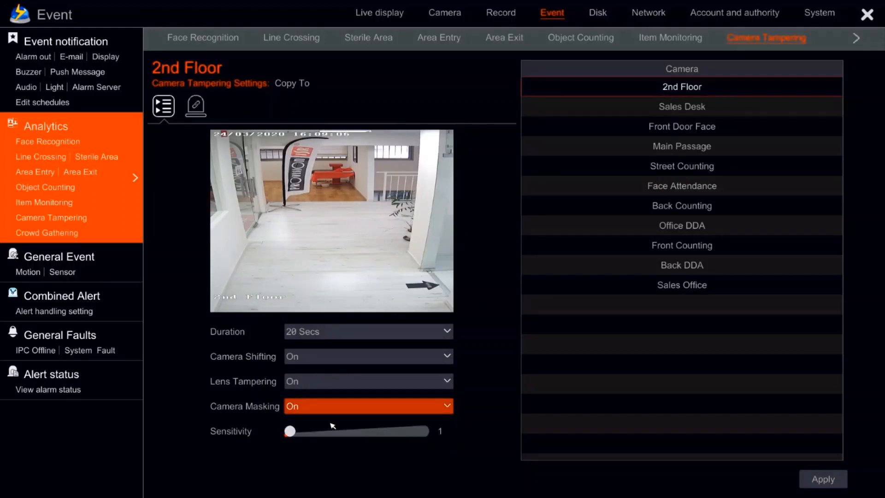
Set 2nd Floor's camera tampering sensitivity to 44 and review the record, alarm-out, preset and notification triggers for its tampering events.
{"action": "left_click_drag", "start_coordinate": [327, 429], "coordinate": [348, 431]}
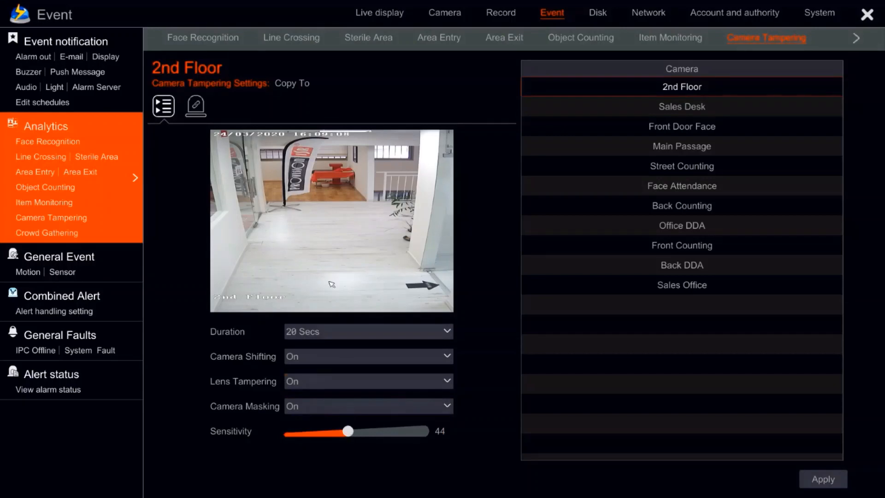
{"action": "left_click", "coordinate": [196, 106]}
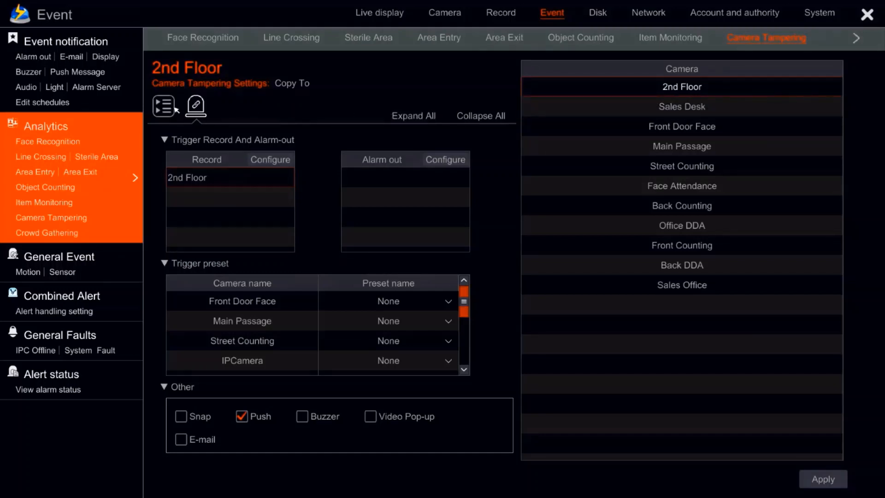
{"action": "left_click", "coordinate": [160, 108]}
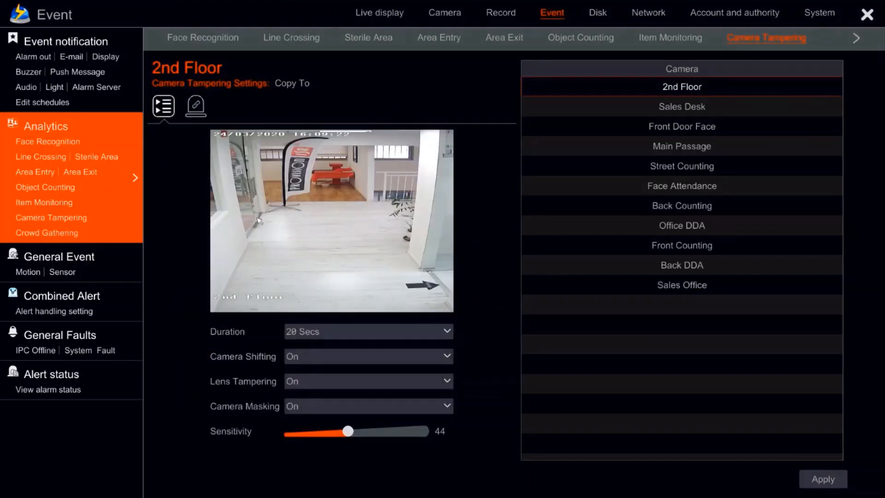